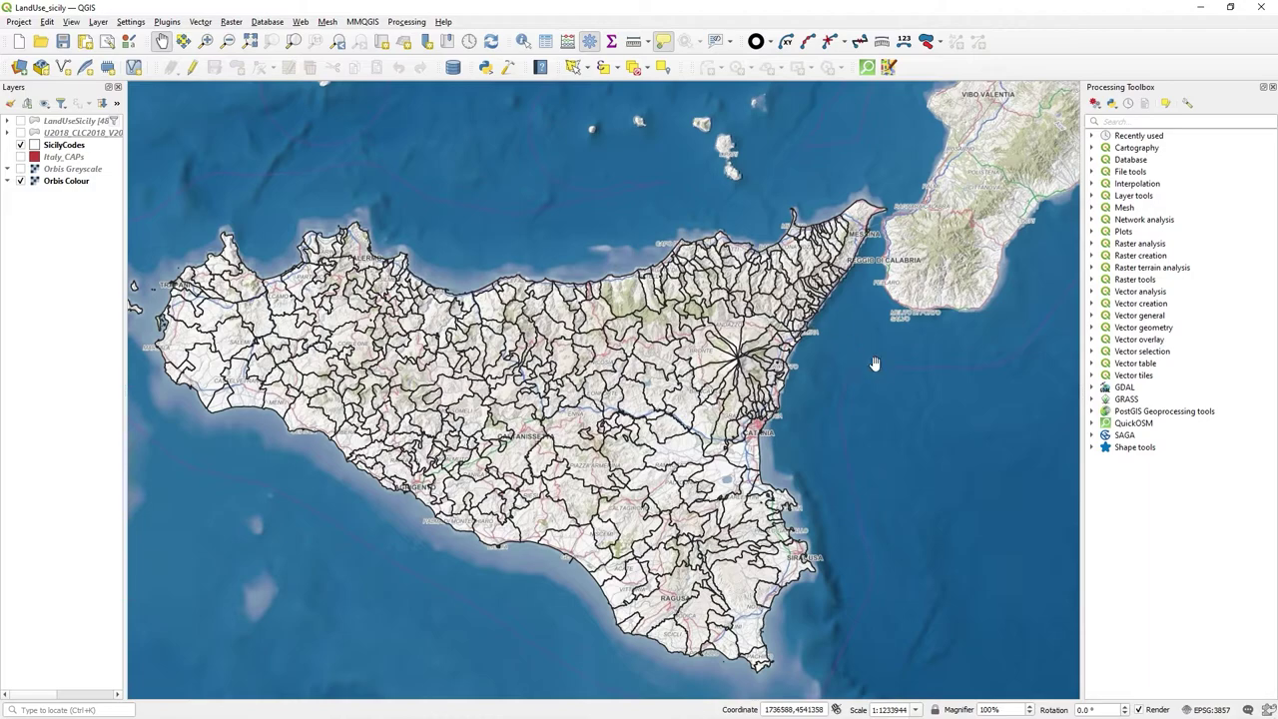
- Pan the map slightly to recentre Sicily in the view
left_click_drag(633, 310, 660, 304)
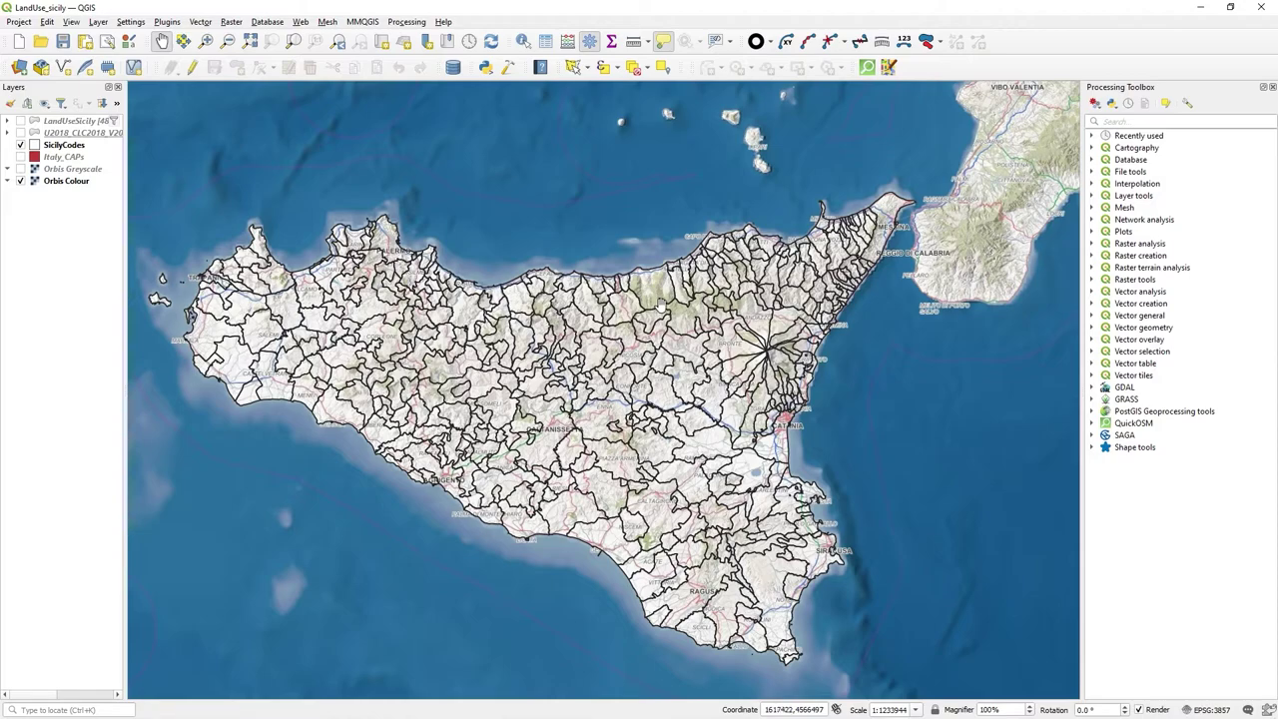
left_click(704, 322)
left_click_drag(704, 323, 687, 317)
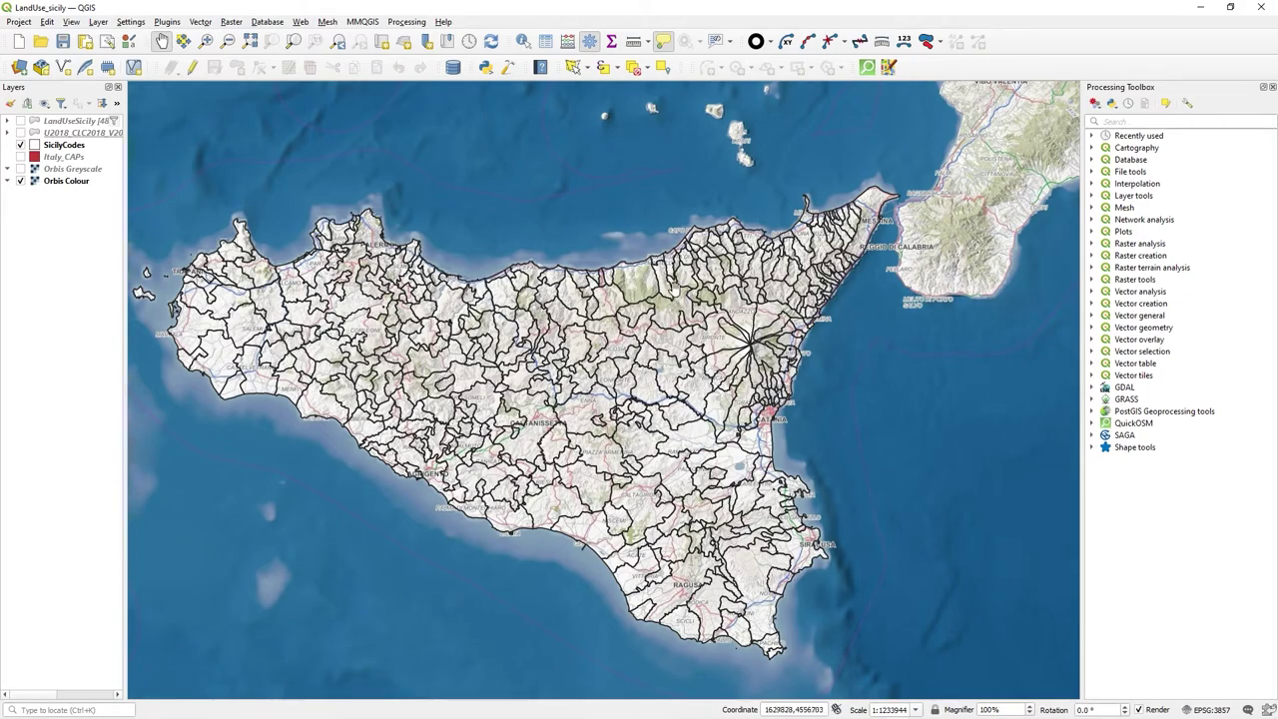
- Activate Identify Features and make SicilyCodes the layer being queried
left_click(523, 40)
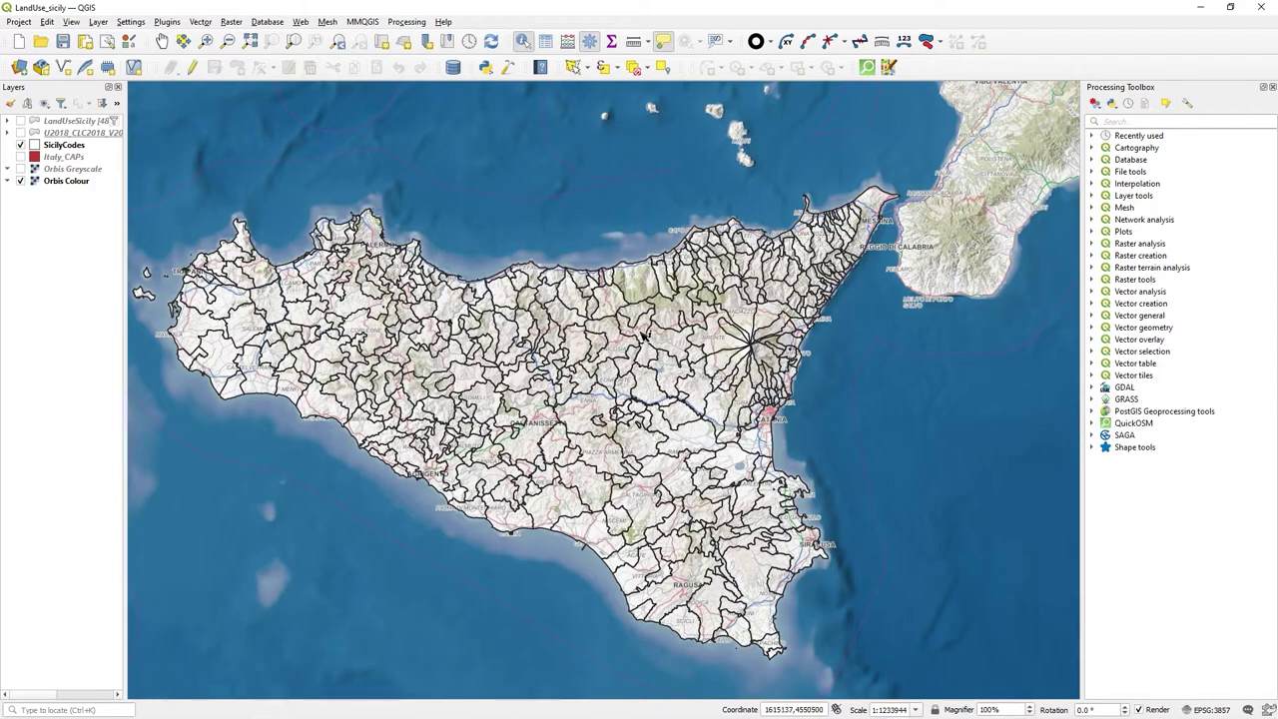
left_click(641, 331)
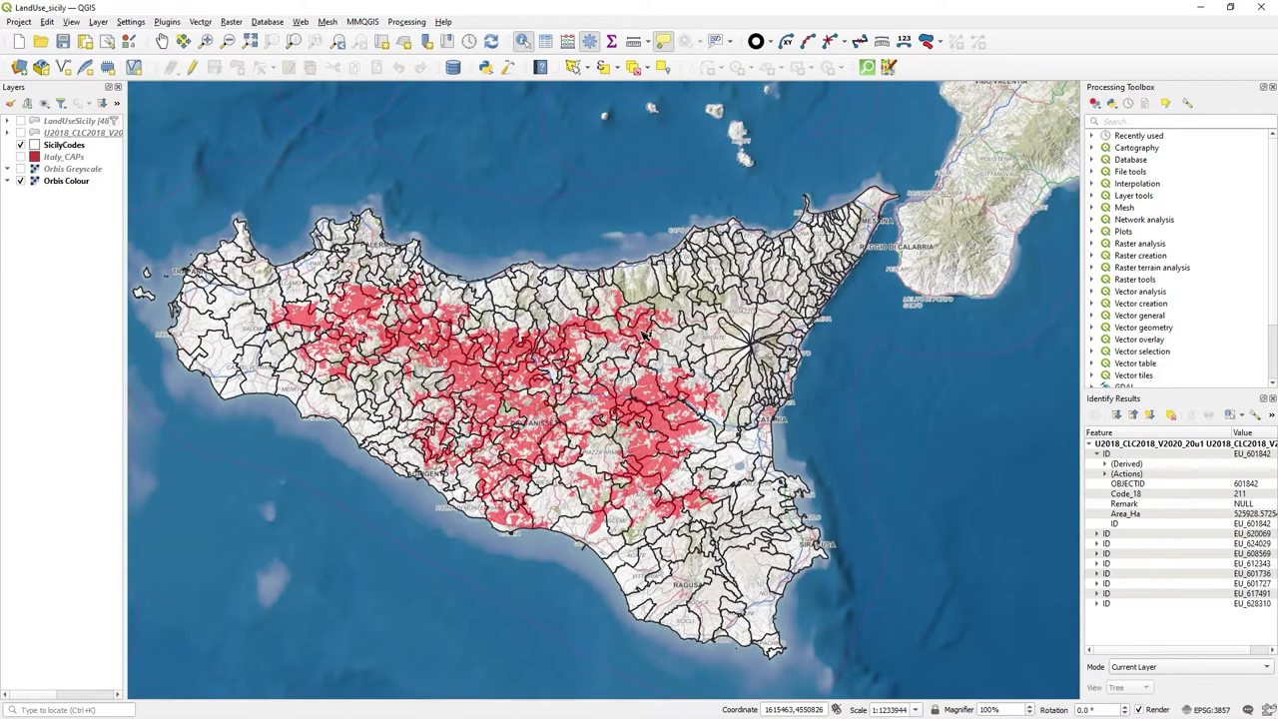
left_click(54, 147)
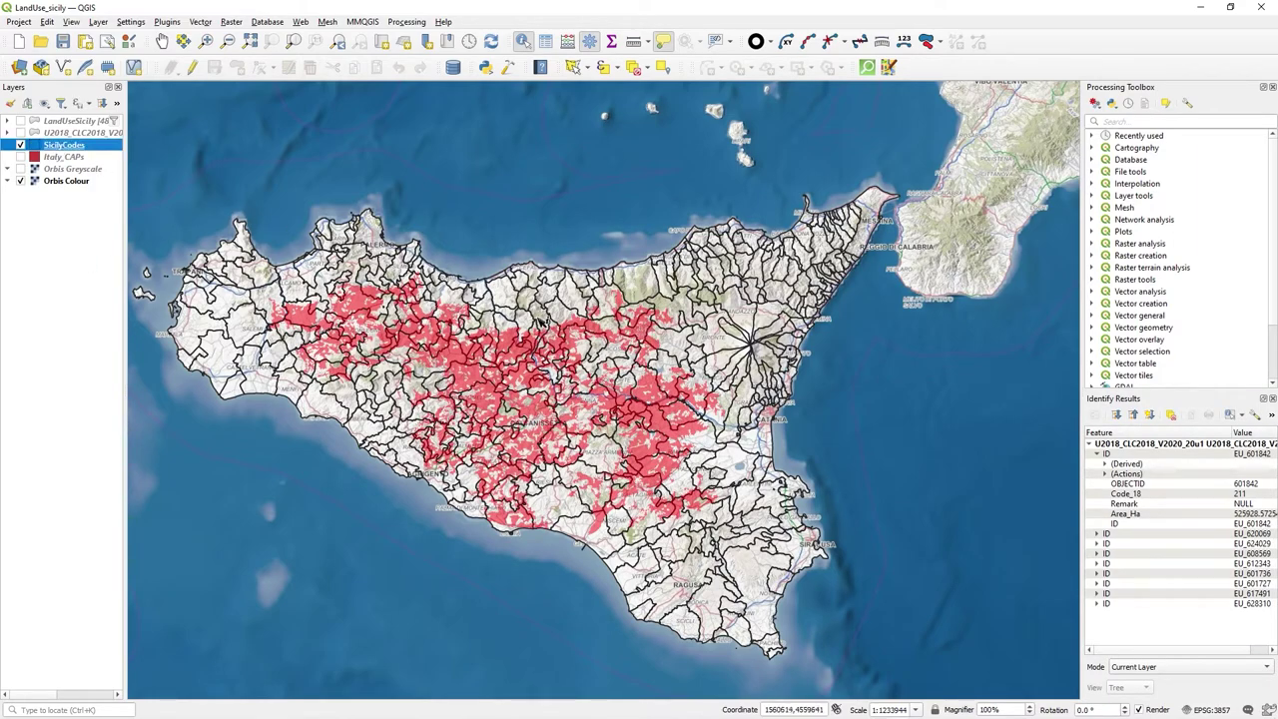
- Identify postcode areas near Catania (incl. fid 288) and southwest, then clear results on empty sea
left_click(737, 381)
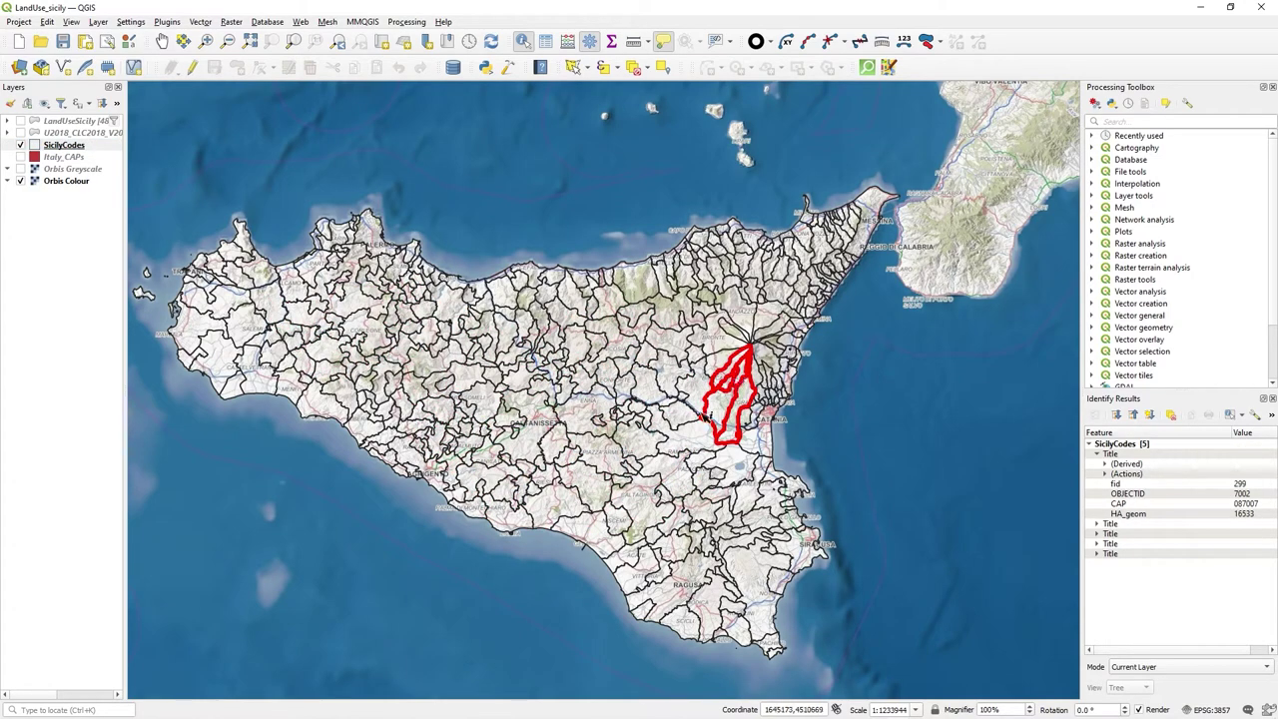
left_click(704, 394)
left_click(671, 368)
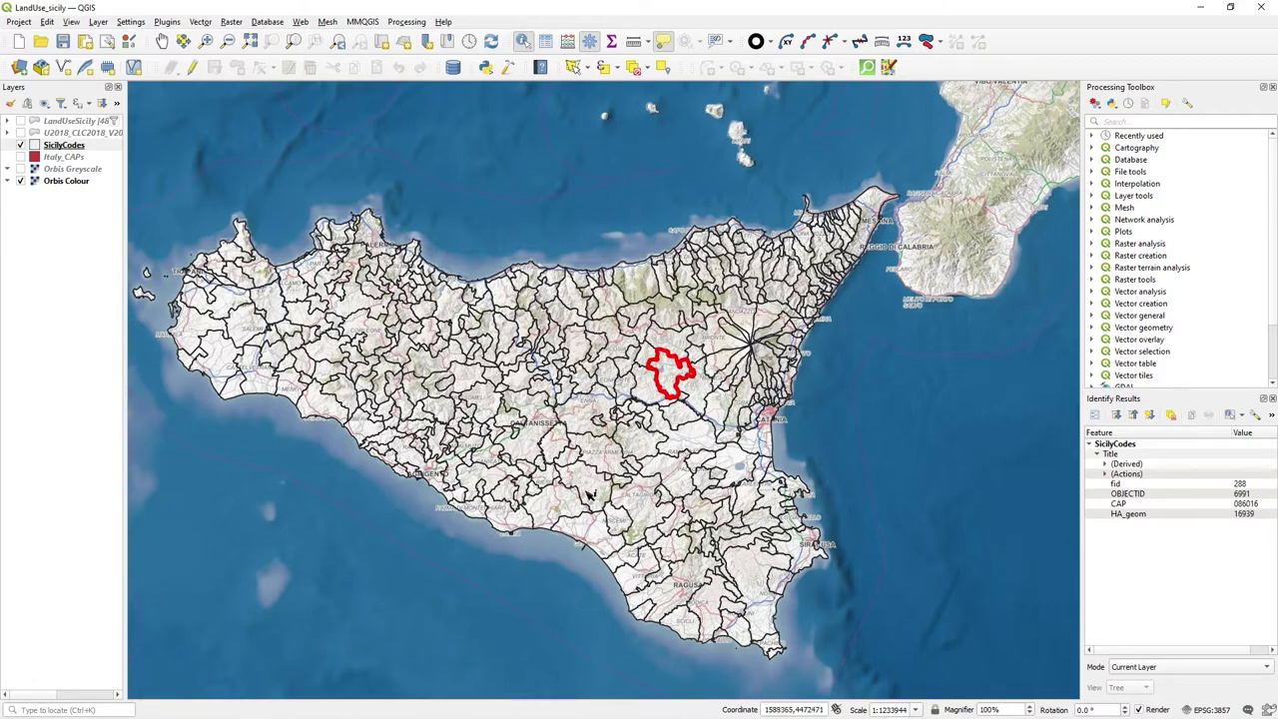
left_click(546, 498)
left_click(537, 542)
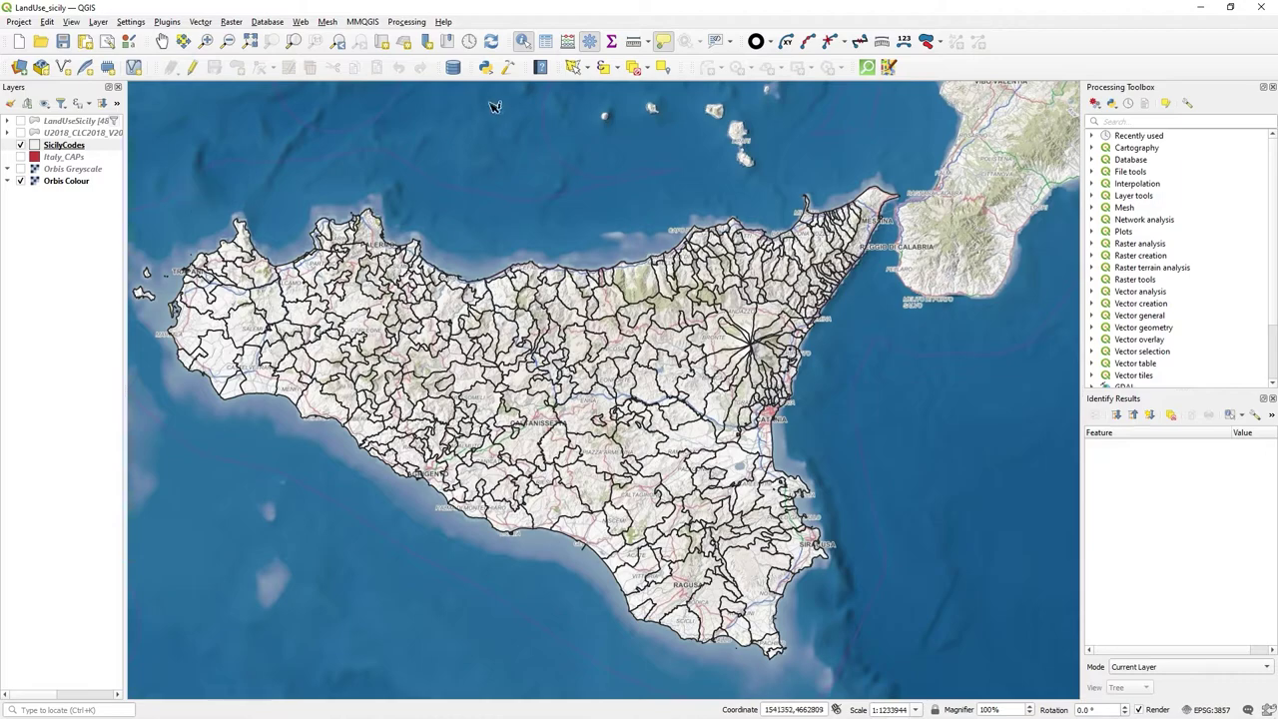
- Search the Processing Toolbox for 'clip' and open the Clip algorithm
left_click(1127, 121)
type("clip")
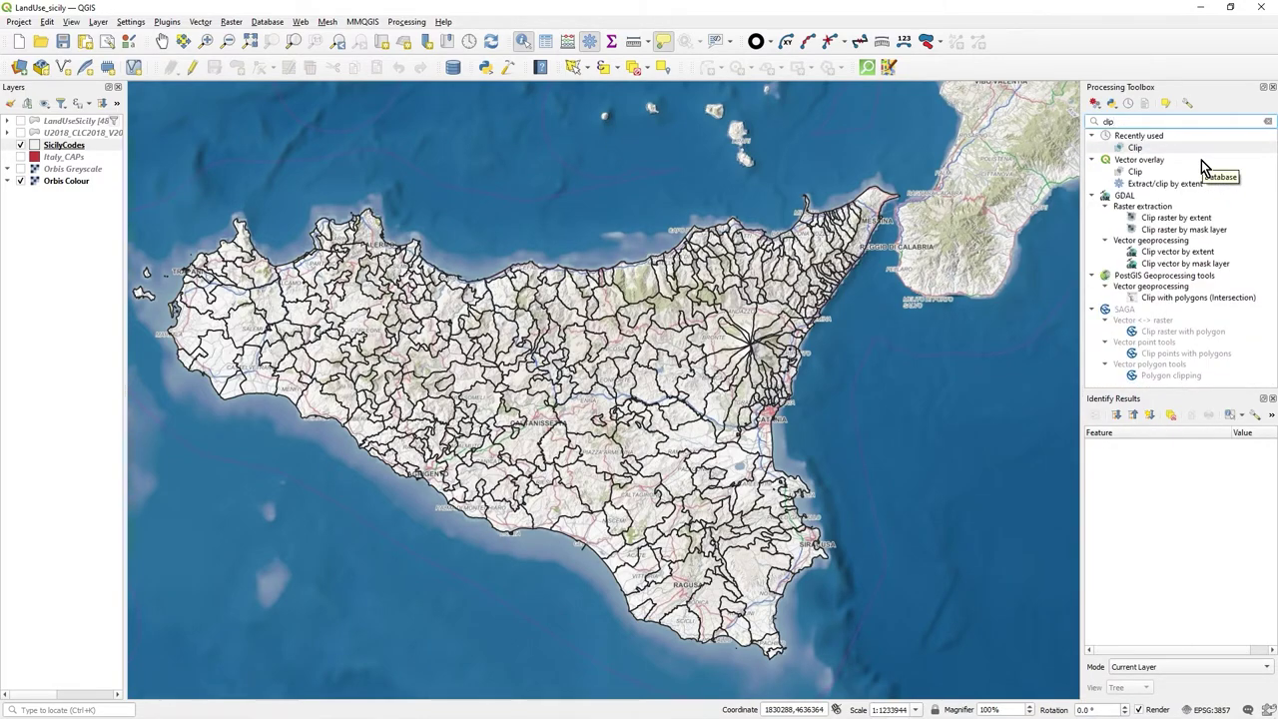
double_click(1138, 148)
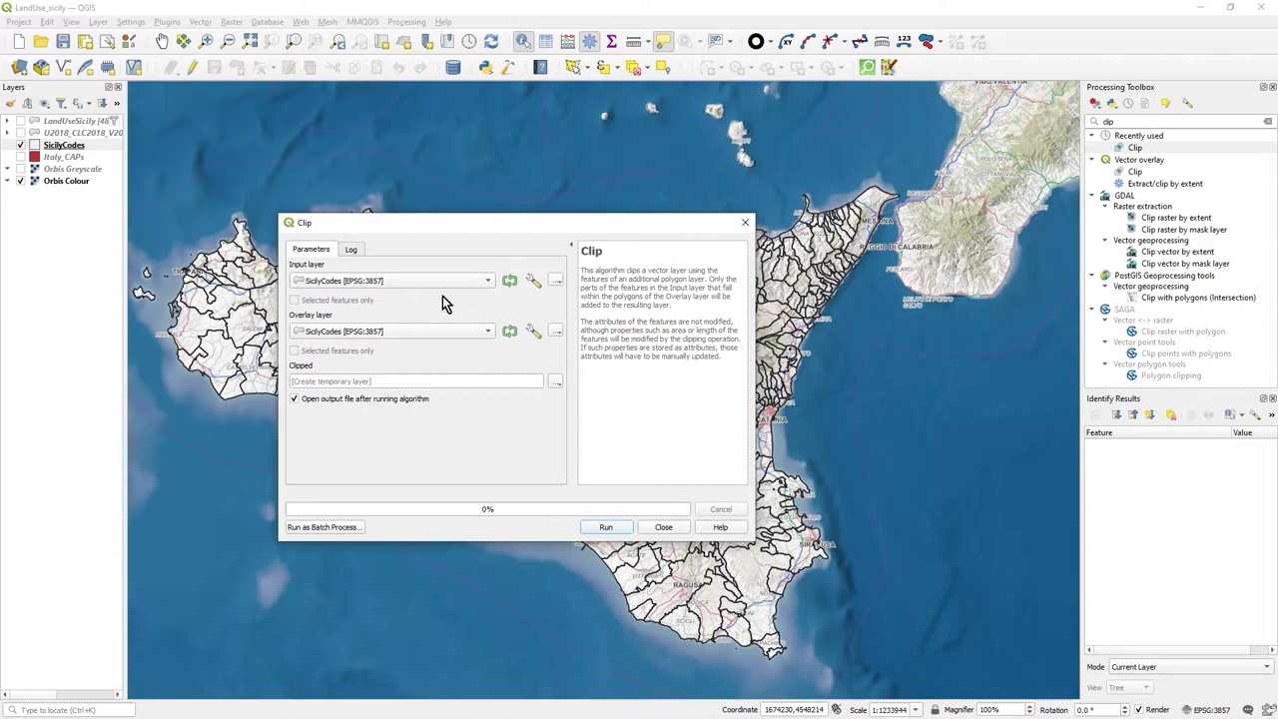
- Run Clip with U2018_CLC2018_V2020_20u1 as input and SicilyCodes as overlay
left_click(463, 280)
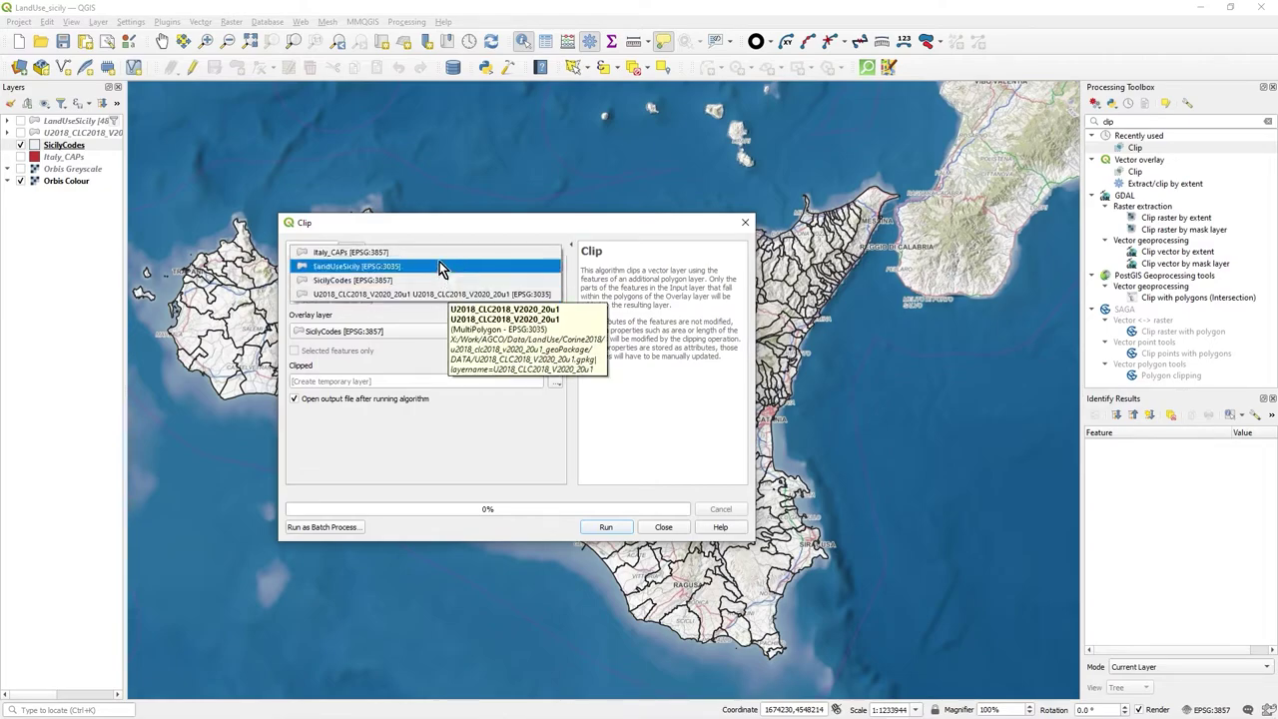
left_click(440, 293)
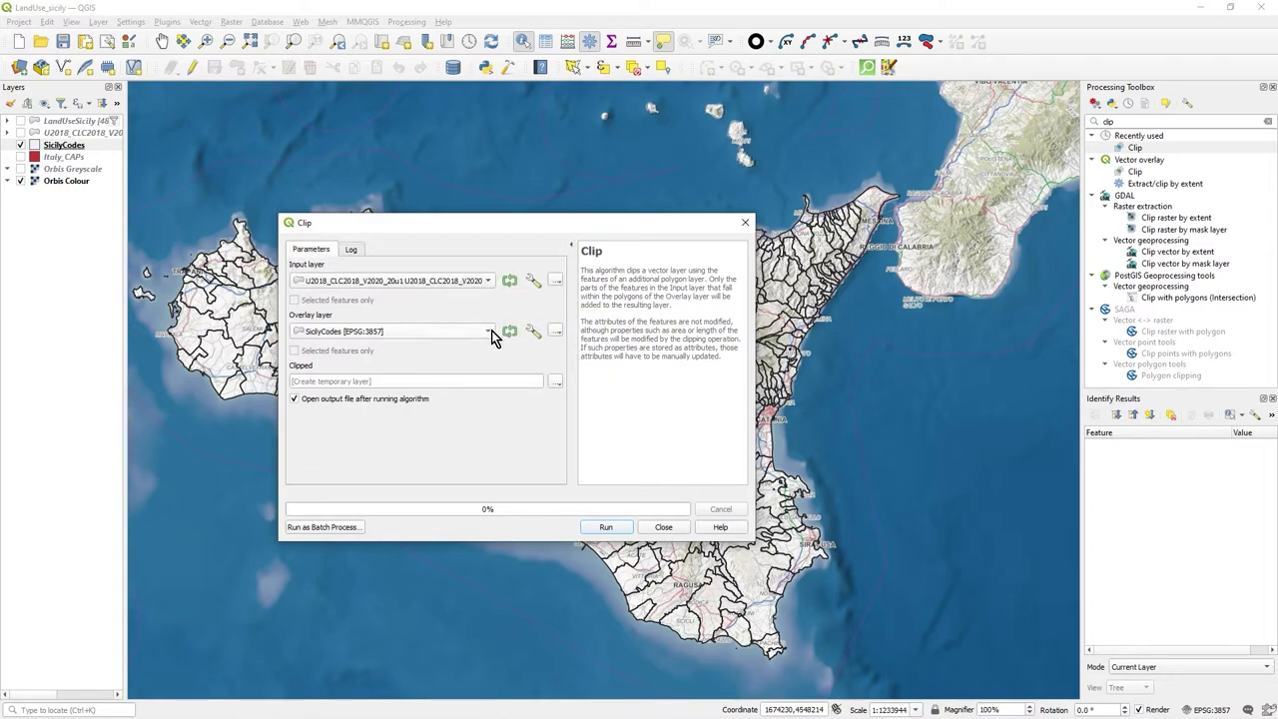
left_click(490, 331)
left_click(449, 330)
left_click(621, 528)
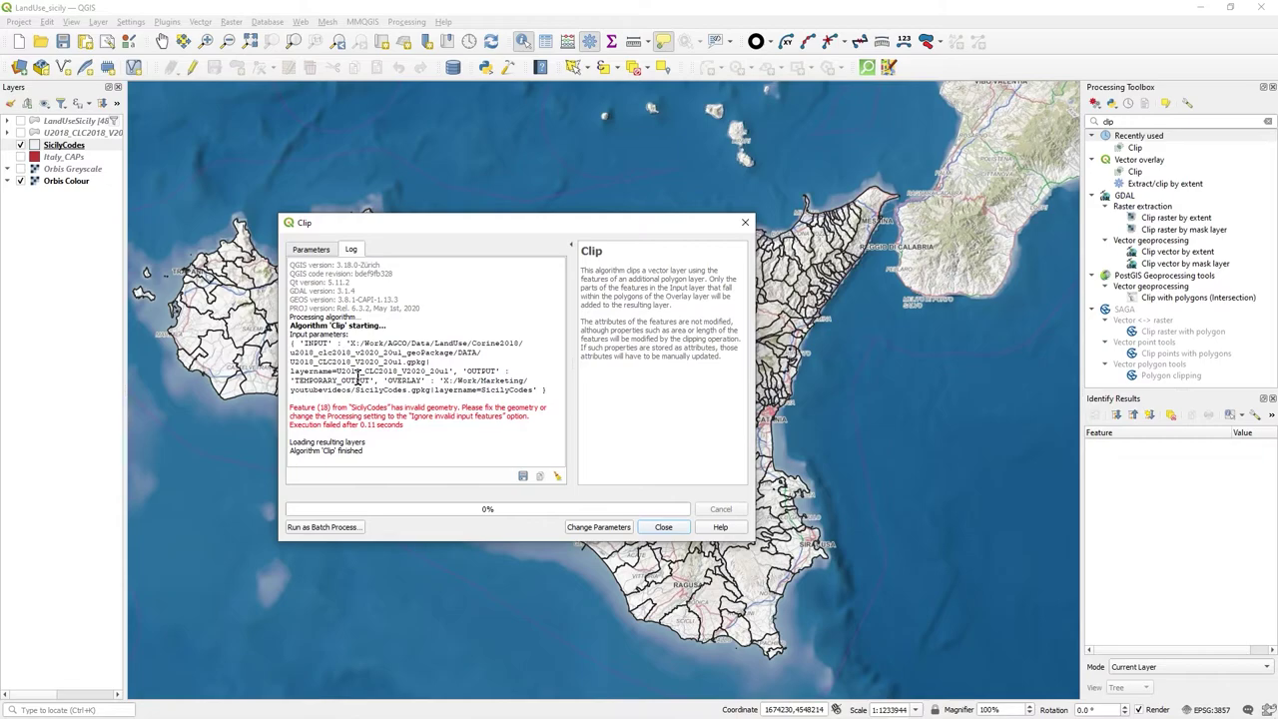
- Review the overlay's invalid feature filtering, leave it at Use Default, and close Clip
left_click(318, 252)
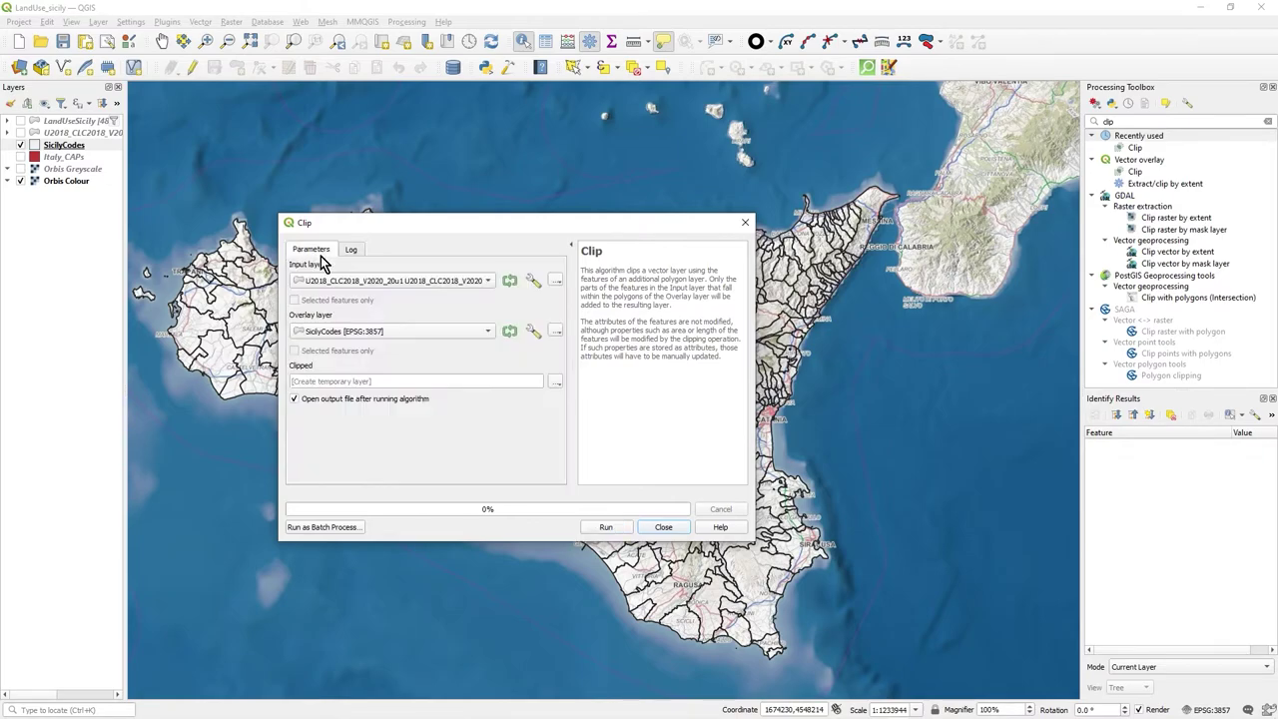
left_click(535, 334)
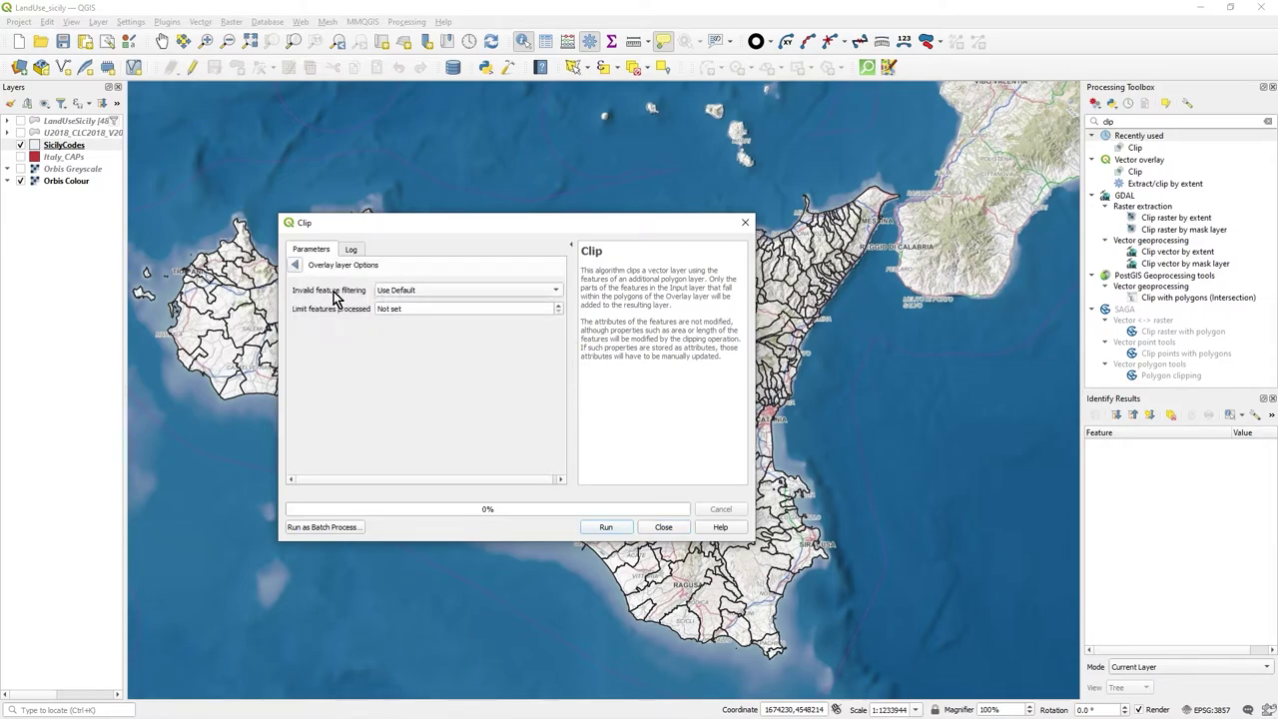
left_click(556, 291)
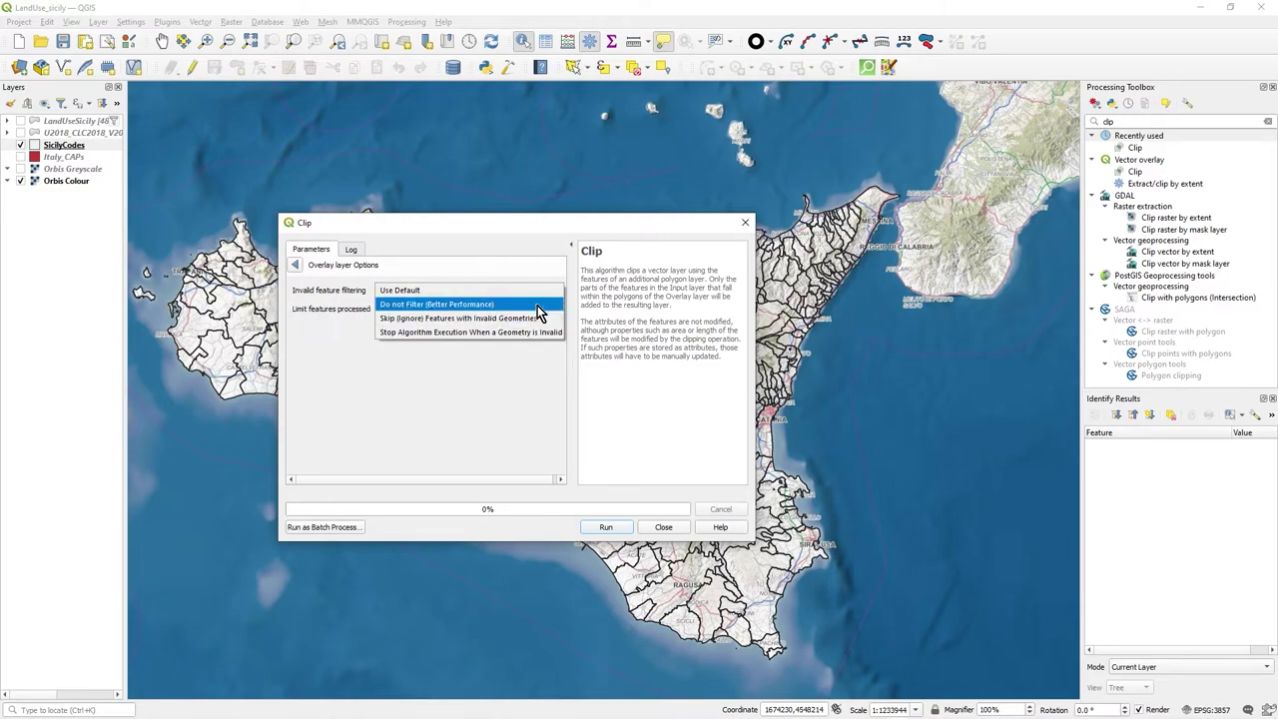
left_click(345, 408)
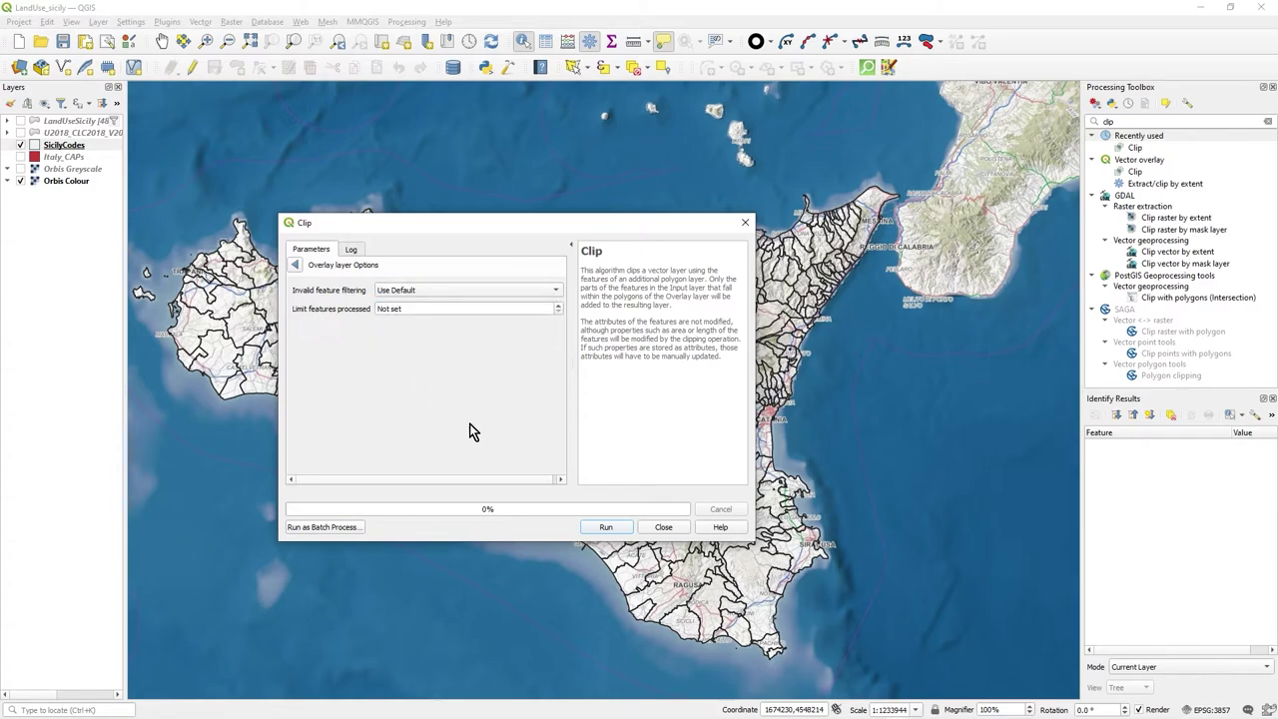
left_click(677, 528)
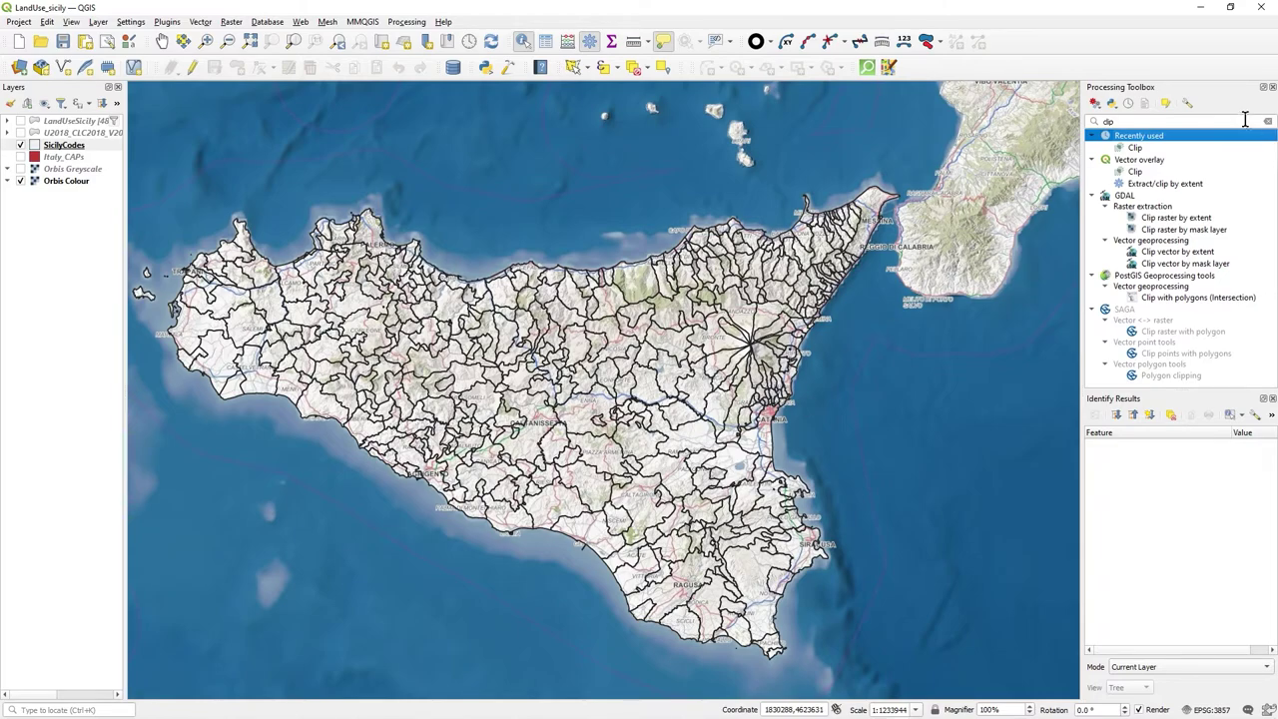
- Replace the toolbox search text with 'check' to list Check validity
left_click(1137, 119)
key("BackSpace")
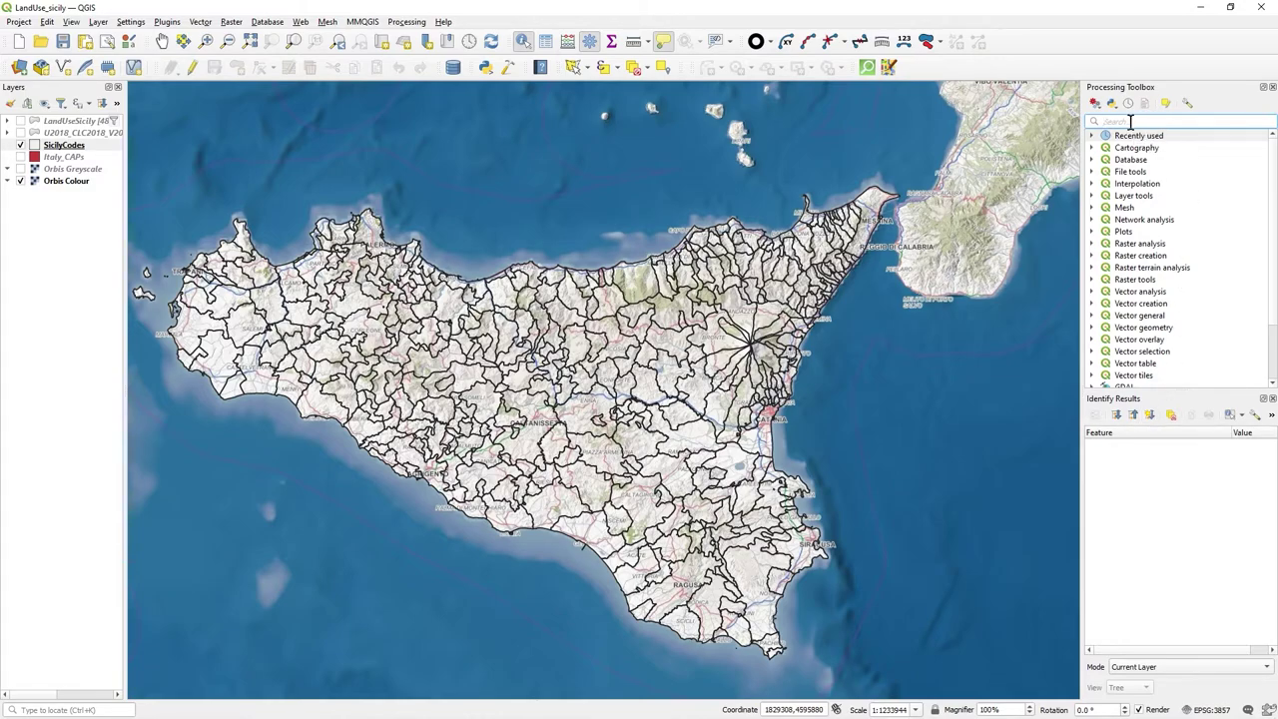
type("check")
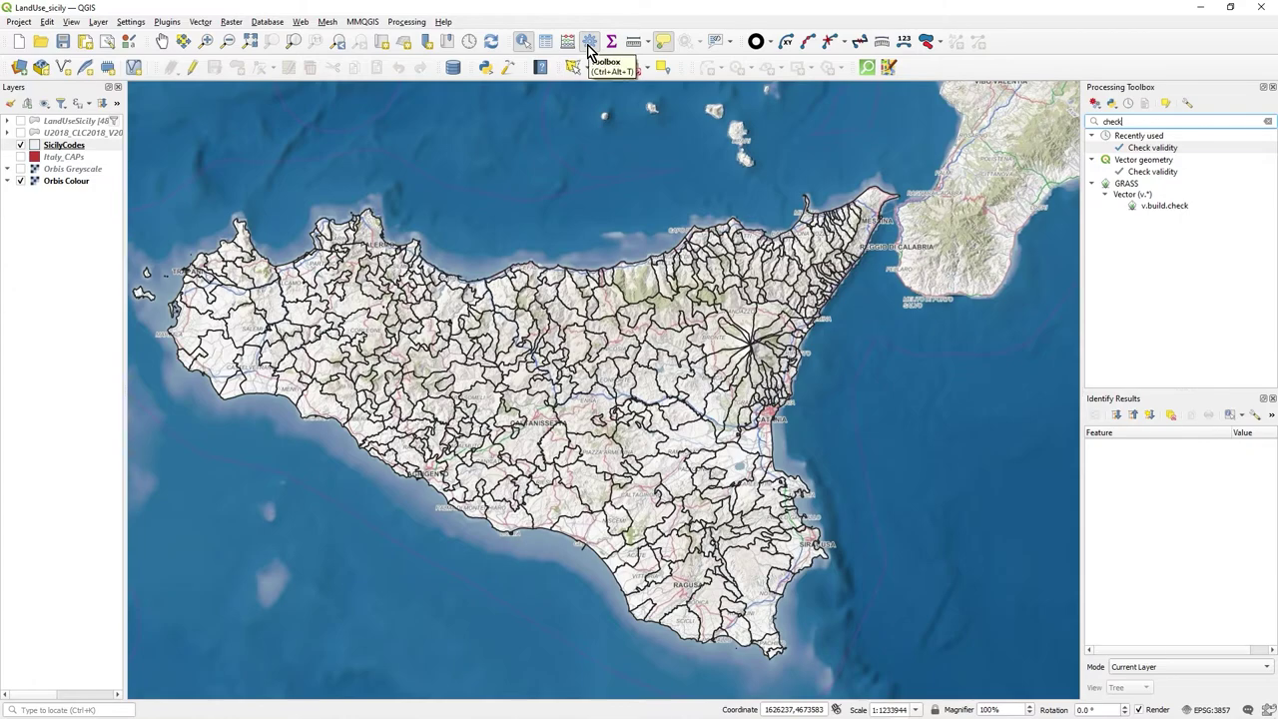
- Run Check validity on SicilyCodes with the GEOS method
double_click(1148, 148)
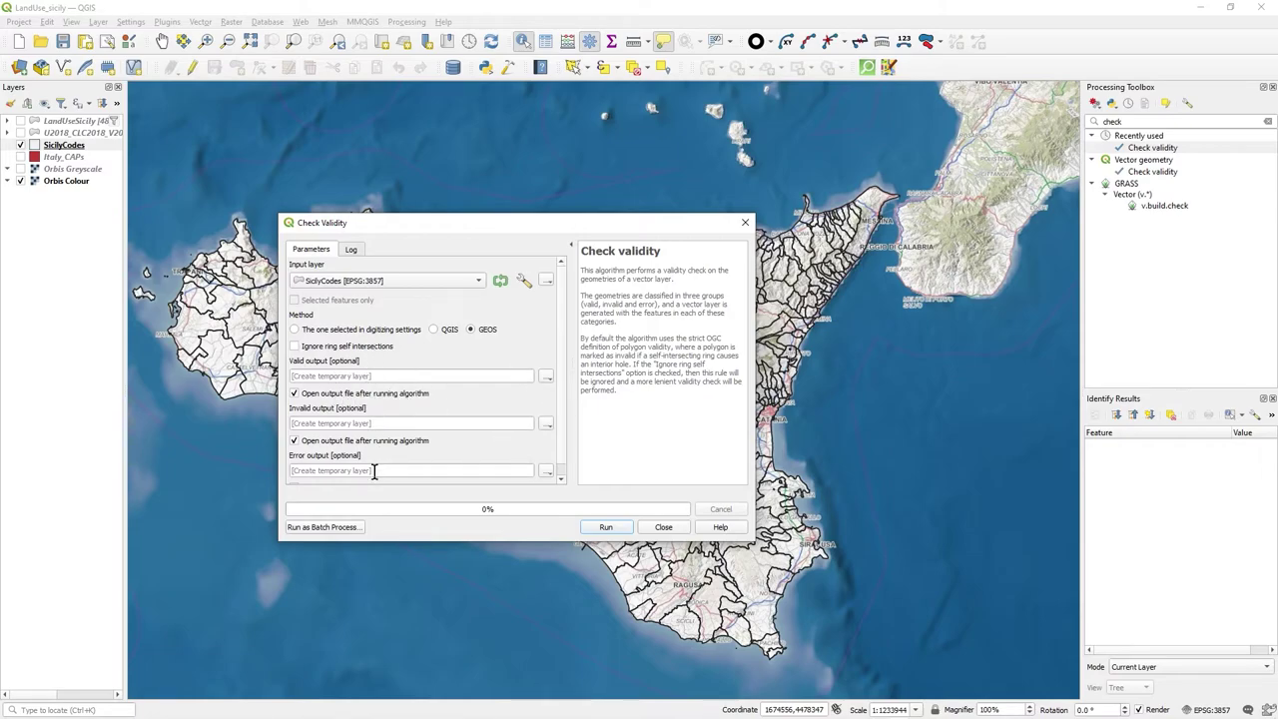
scroll(384, 454, "down", 1)
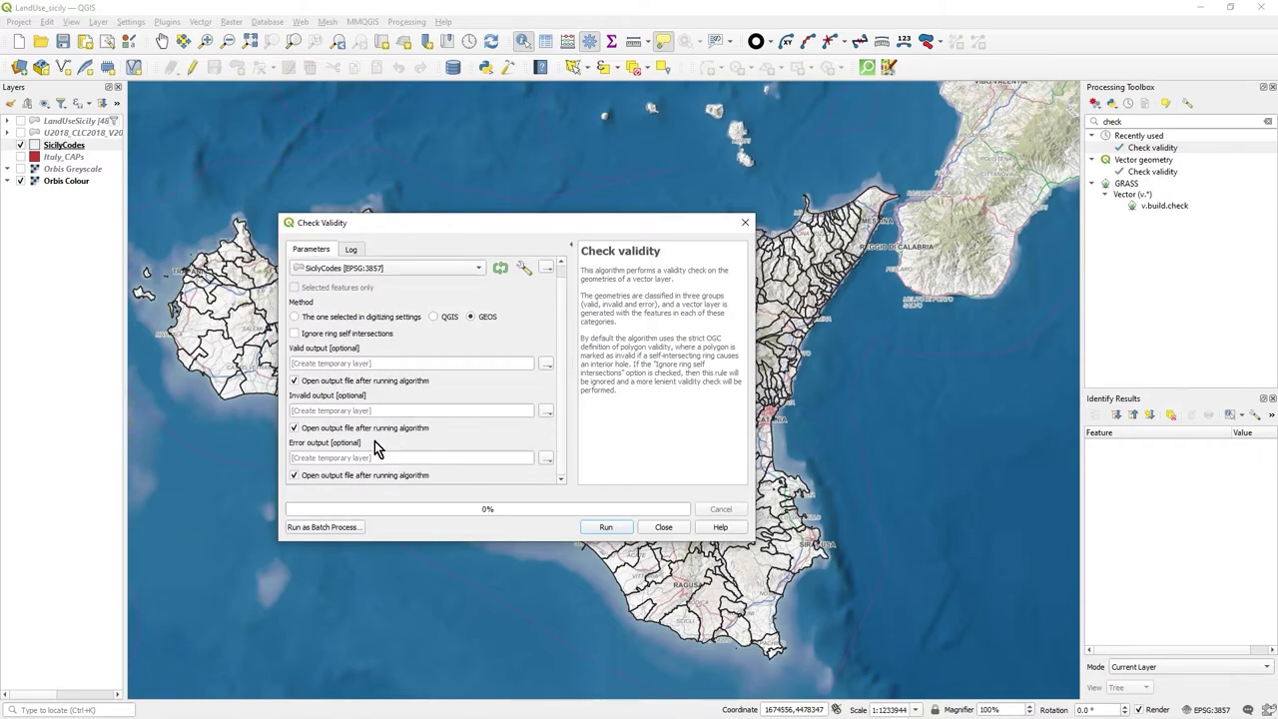
left_click(614, 531)
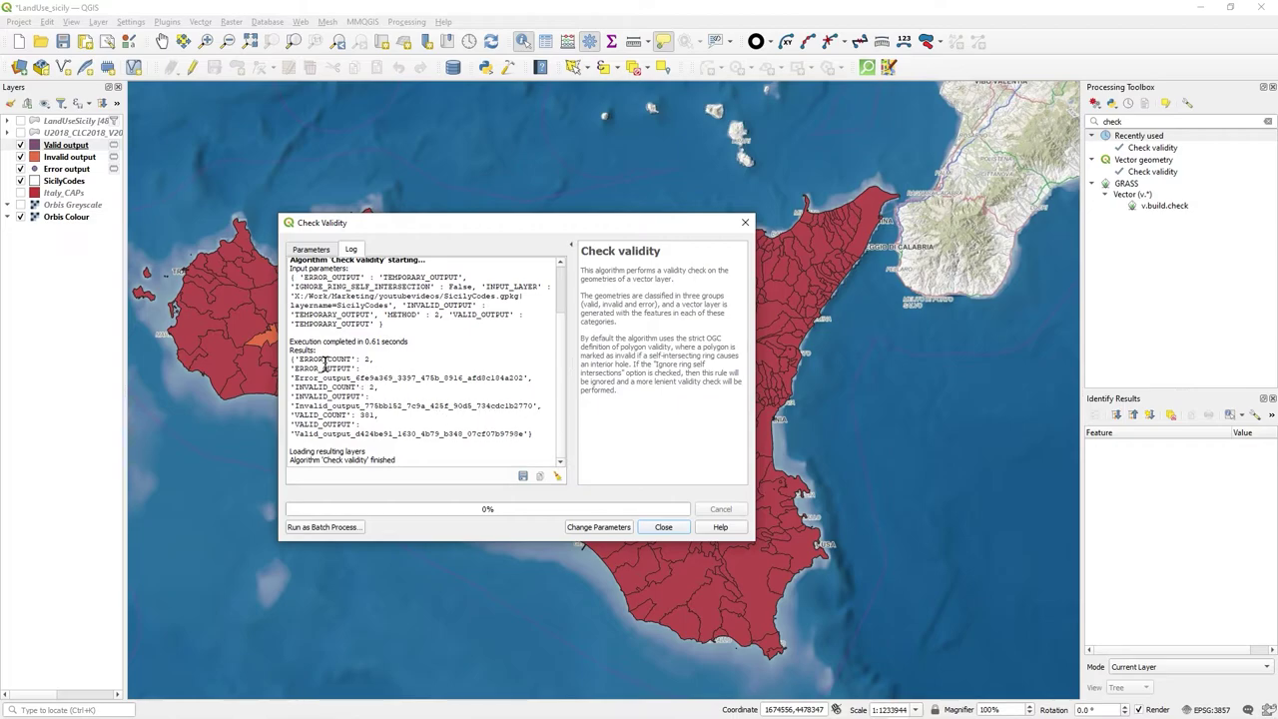
- Highlight the error, invalid and valid counts in the log: 381 valid, 2 invalid
left_click_drag(293, 357, 380, 357)
left_click_drag(331, 406, 401, 428)
left_click(365, 433)
left_click(433, 429)
- Close the validity results and widen the Layers panel to read the Valid, Invalid and Error output names
left_click(664, 527)
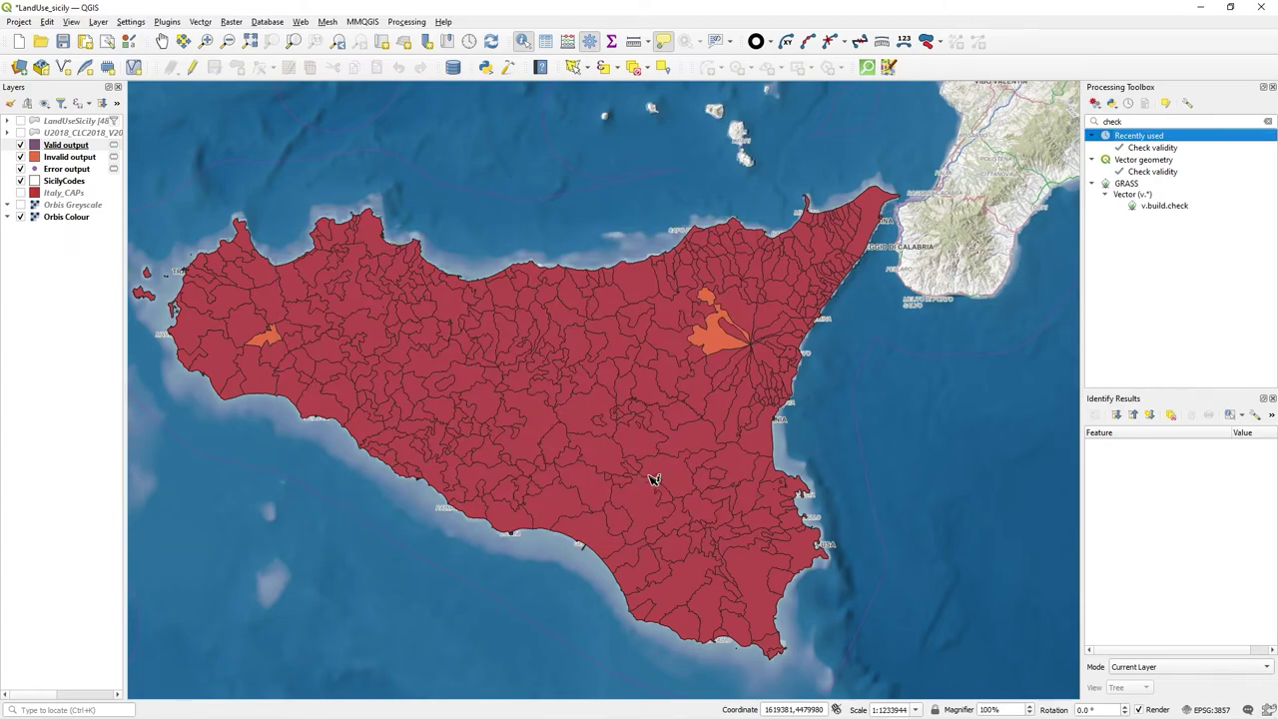
left_click(68, 148)
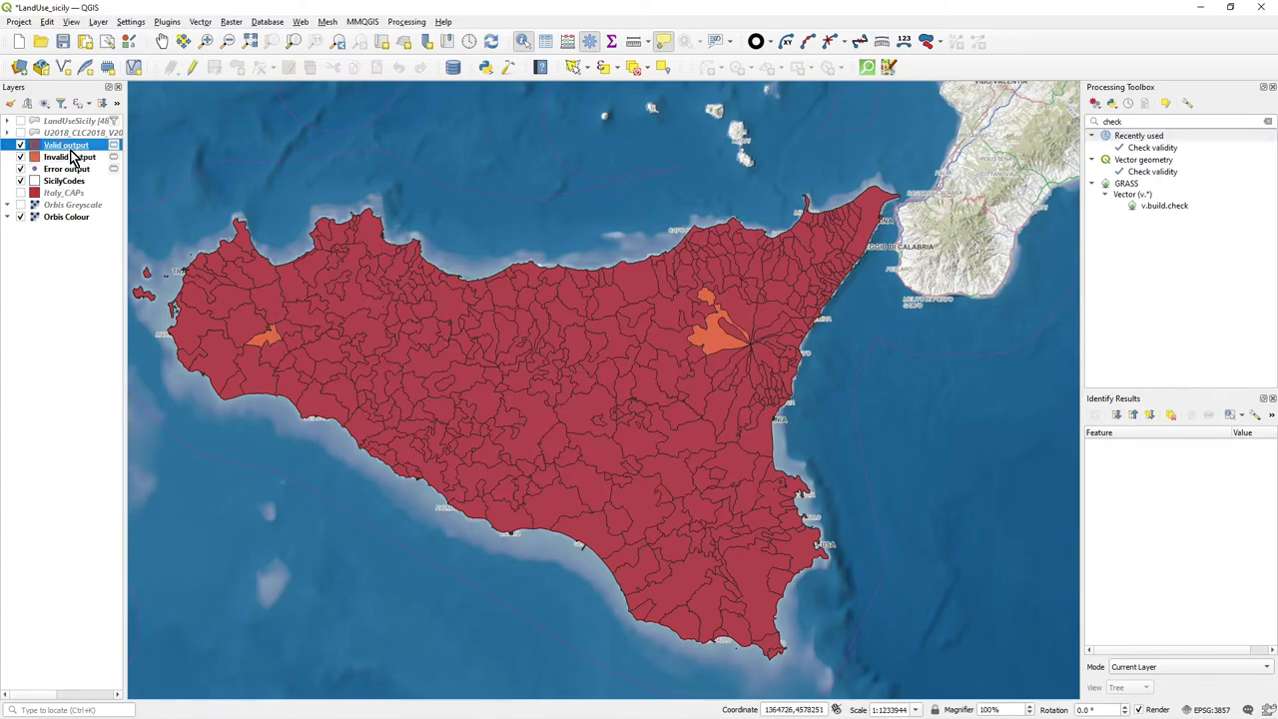
left_click(76, 158)
left_click(82, 172)
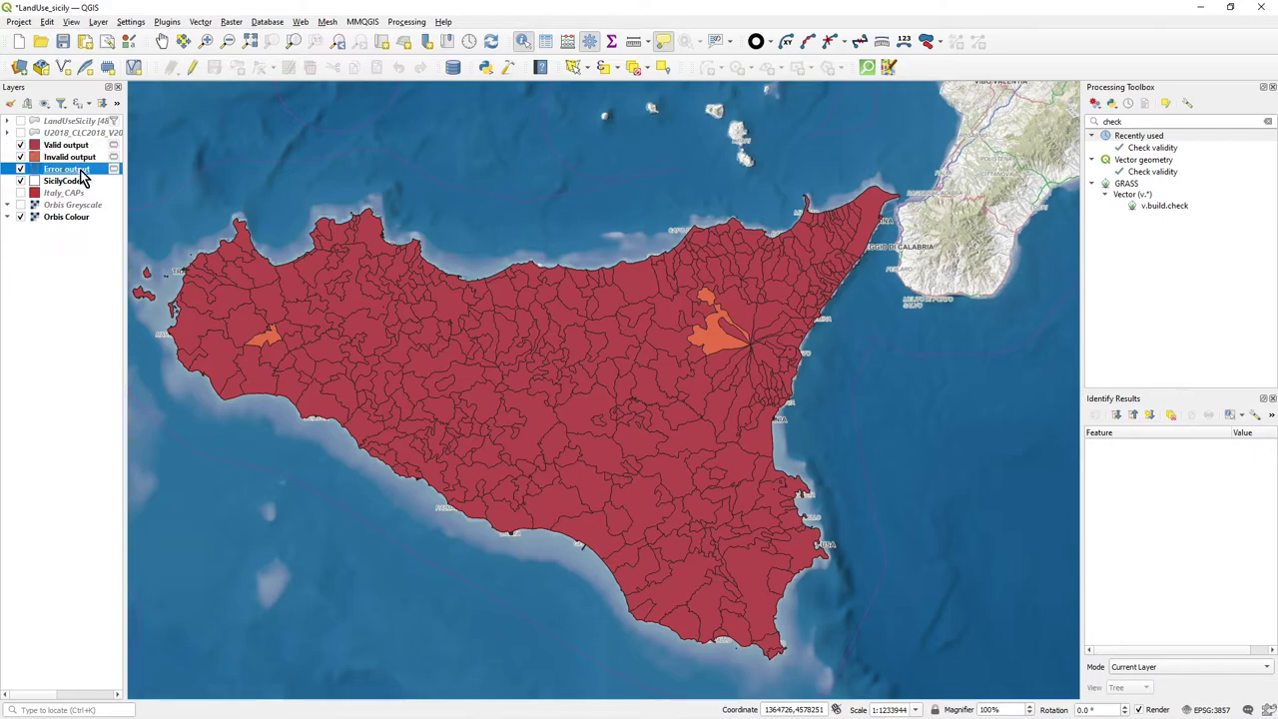
left_click_drag(127, 191, 143, 190)
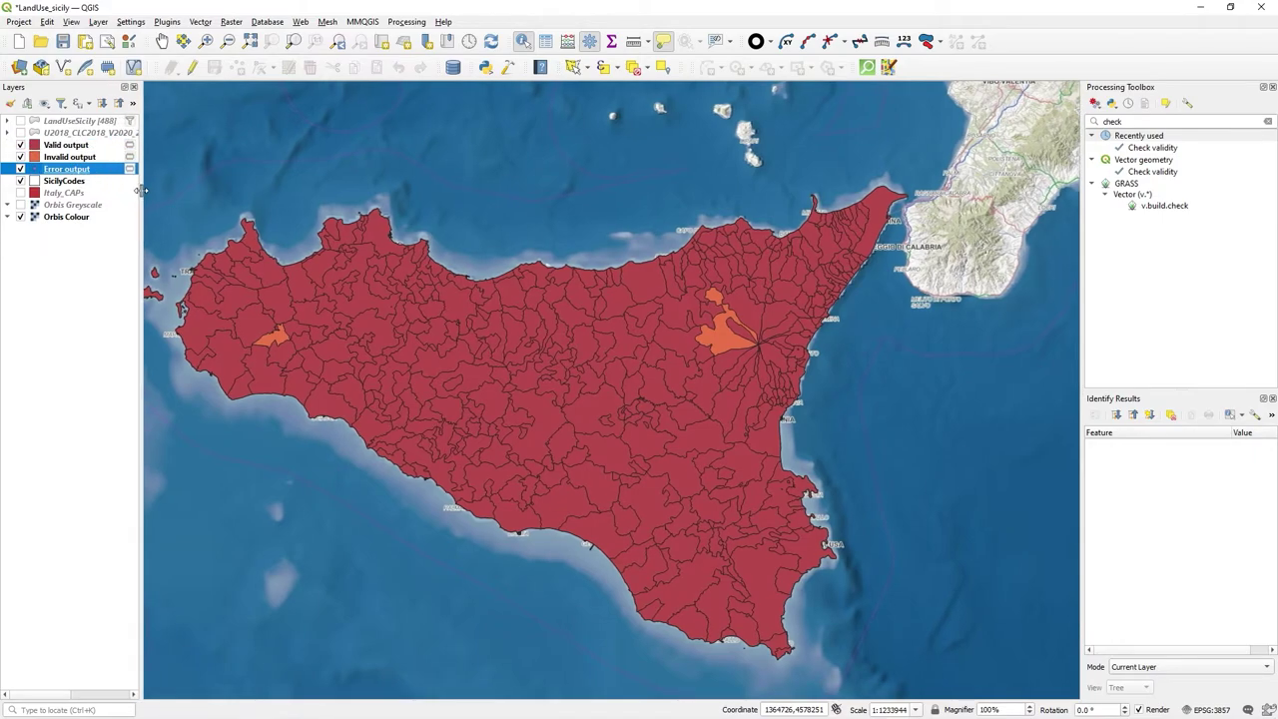
mouse_move(130, 168)
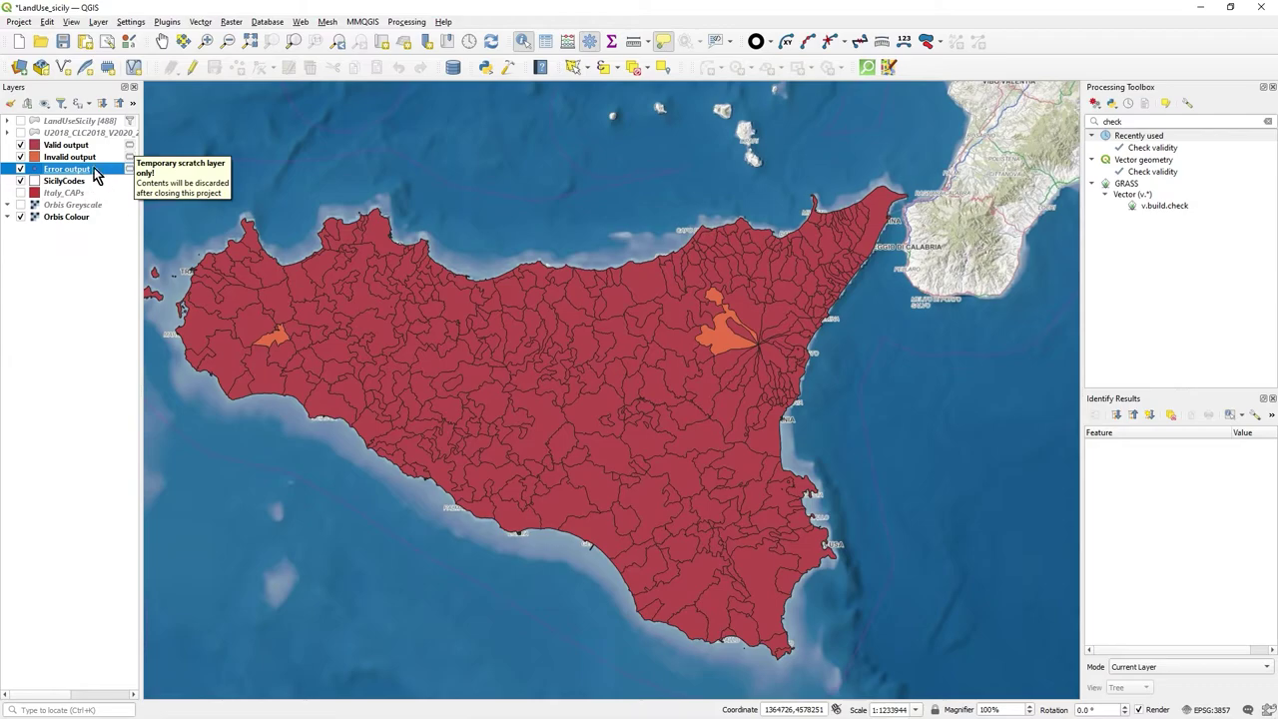
- Hide the Valid output and SicilyCodes layers so only invalid polygons remain visible
left_click(71, 148)
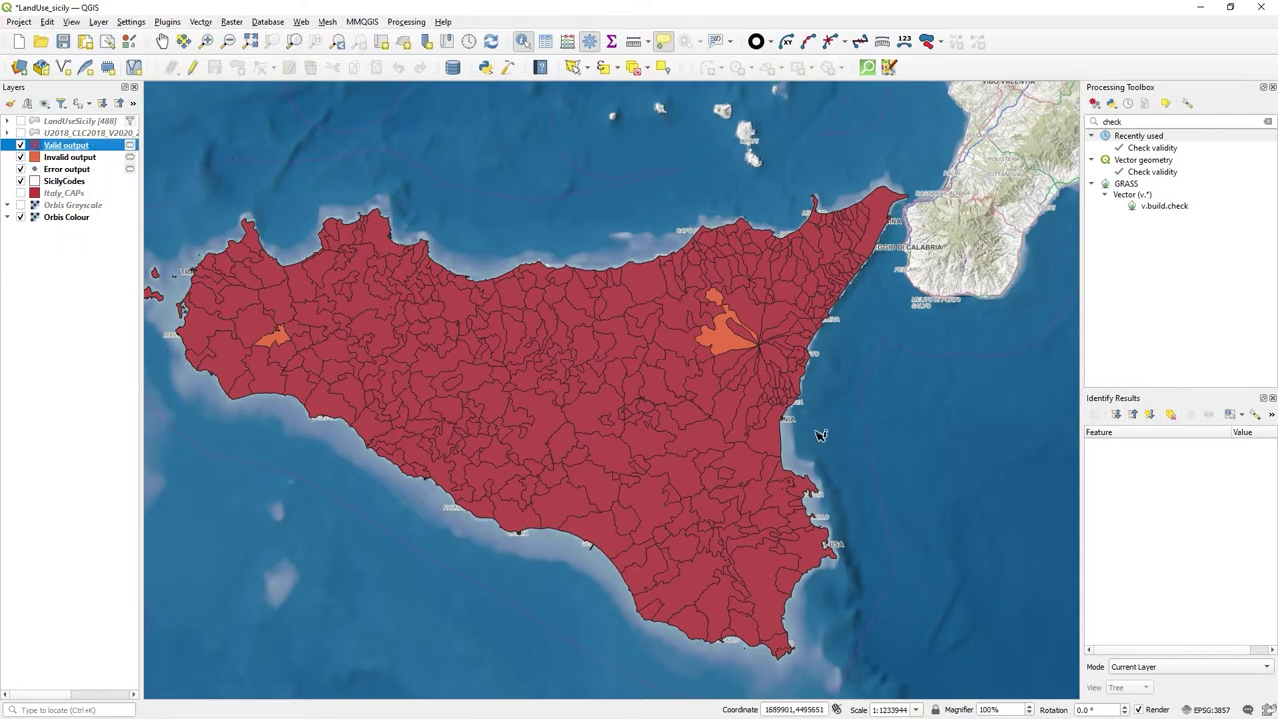
left_click(21, 145)
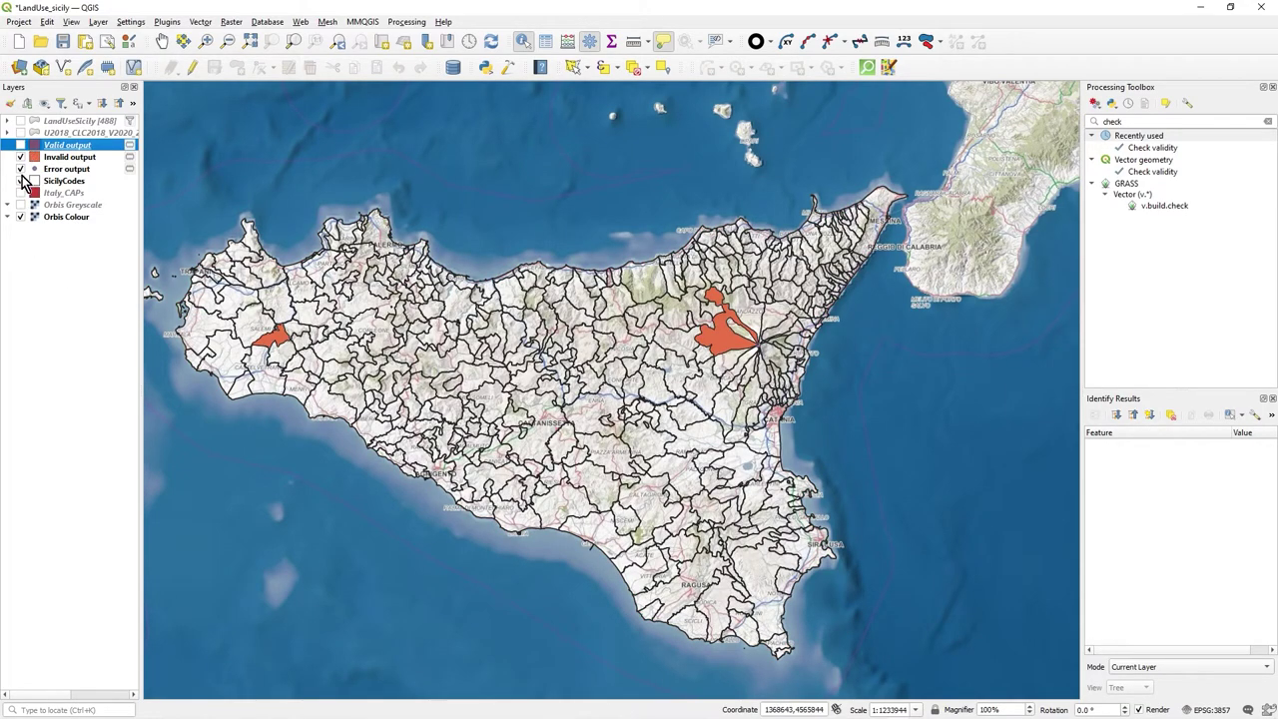
left_click(21, 180)
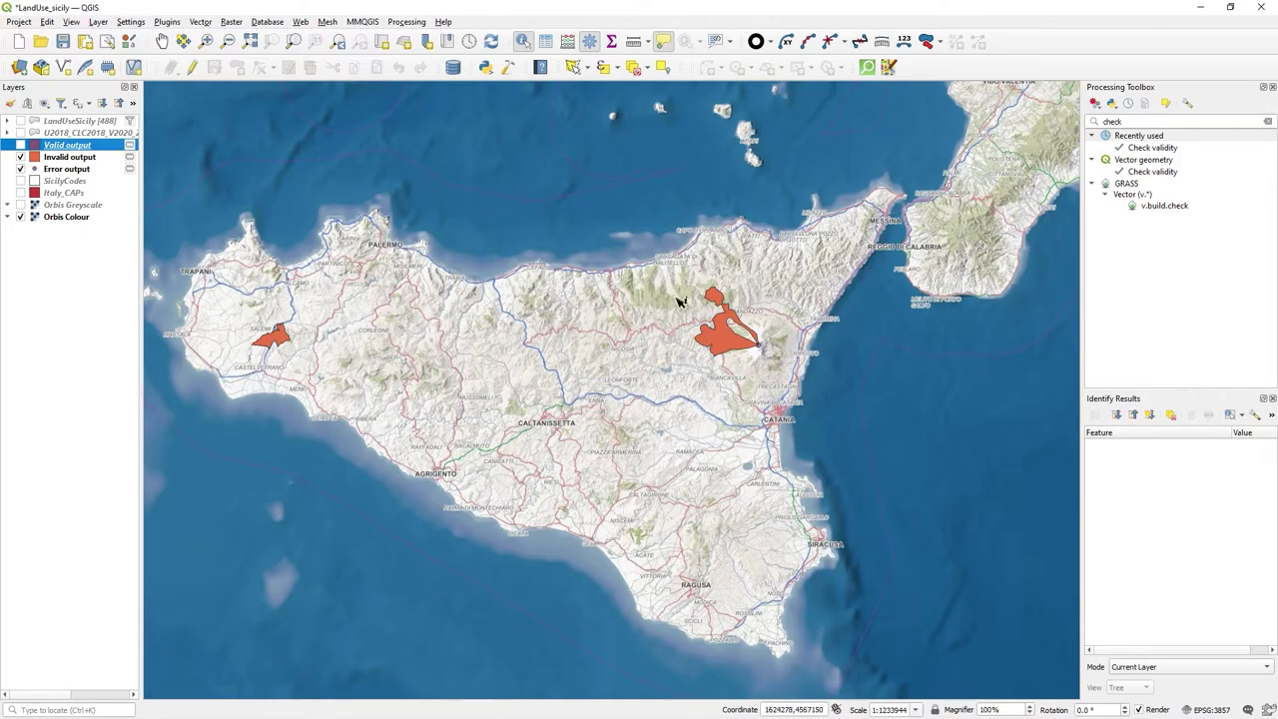
left_click(76, 157)
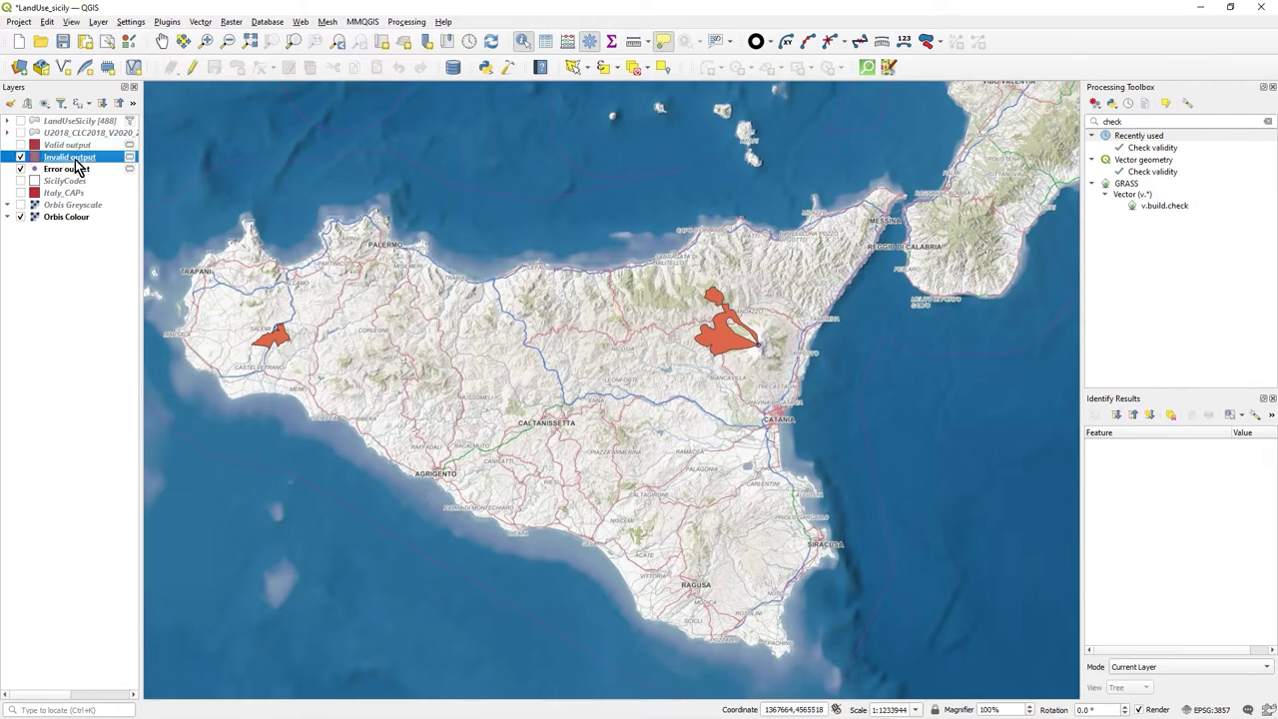
- Open the Invalid output attribute table and review fid 301 and fid 18, both Ring self-intersection
right_click(76, 161)
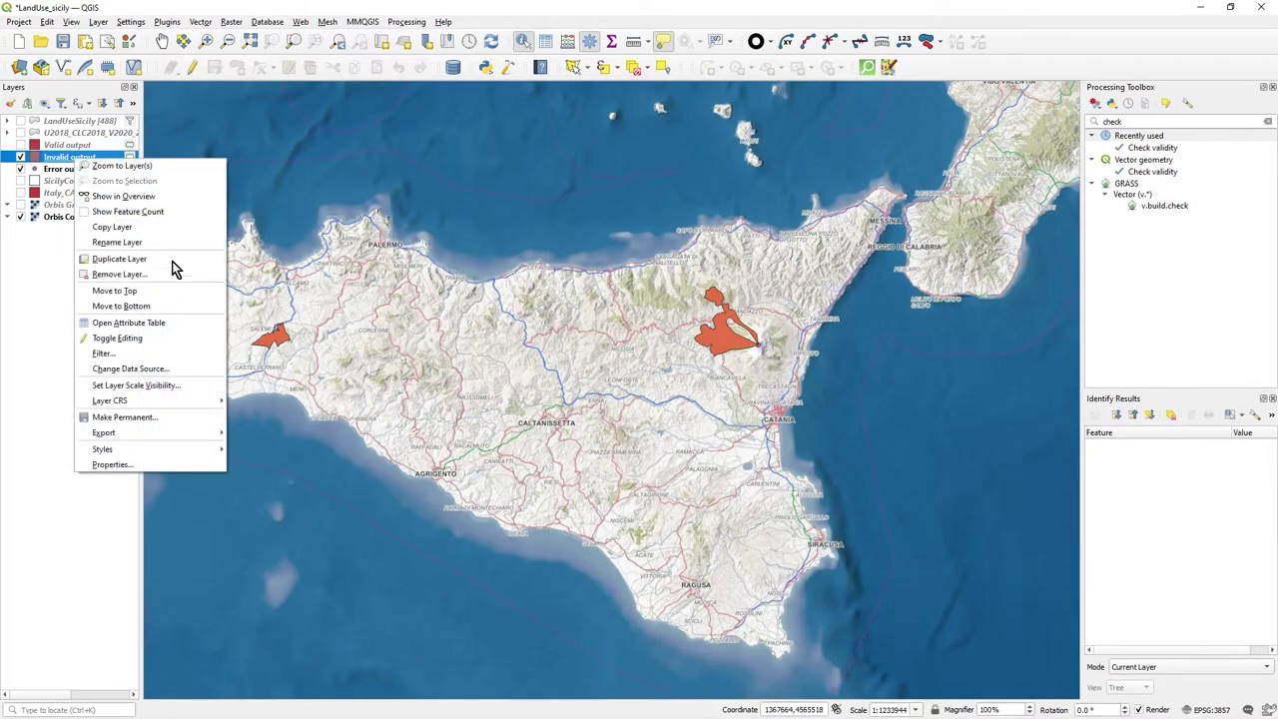
left_click(160, 323)
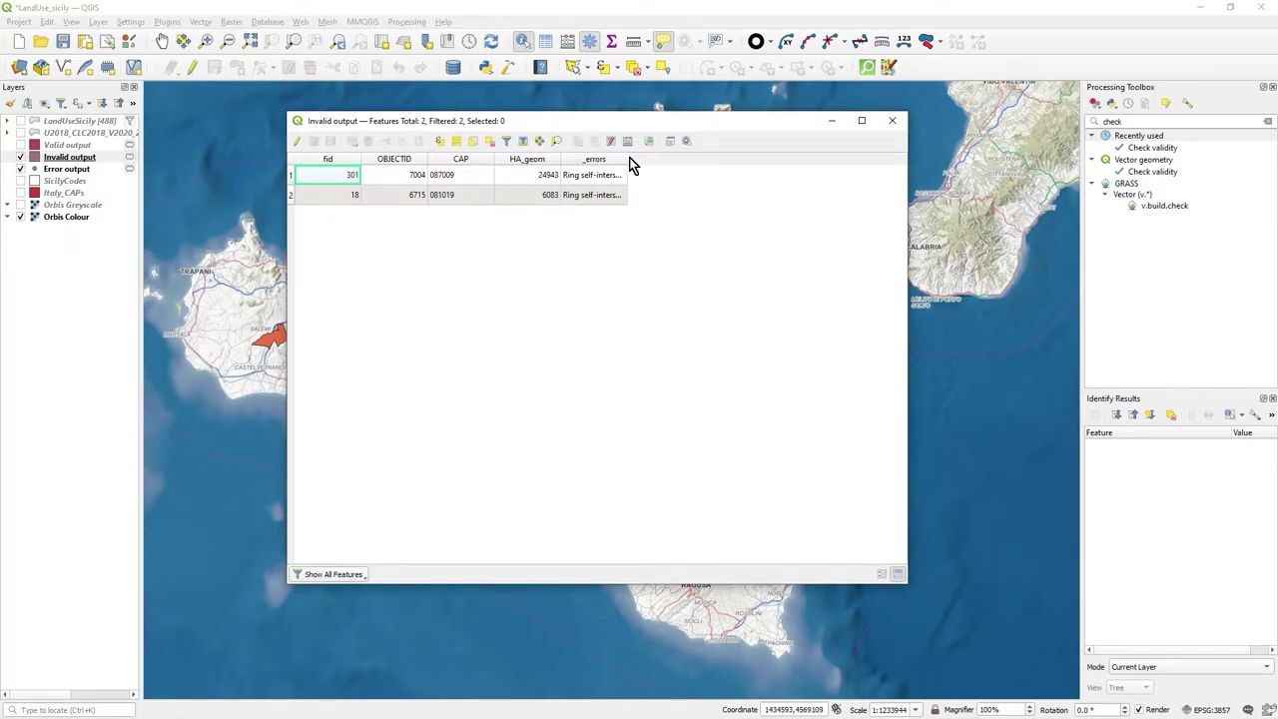
left_click_drag(626, 158, 734, 161)
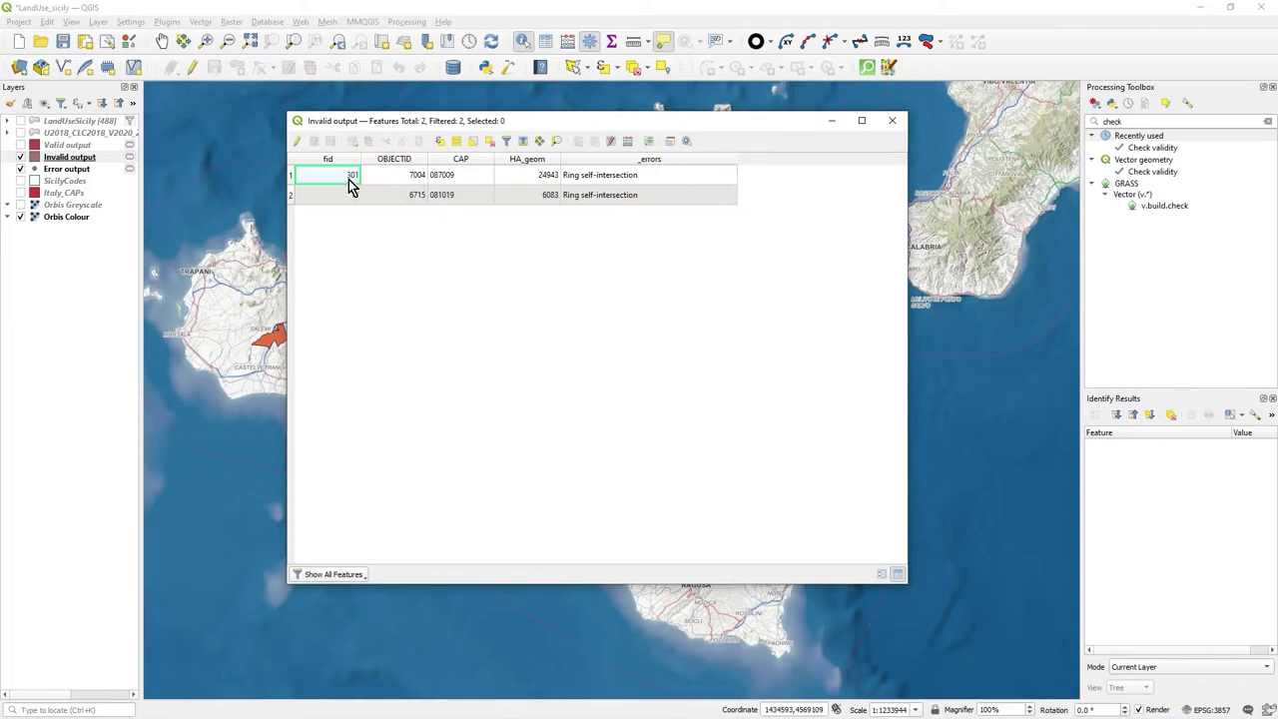
left_click_drag(599, 120, 1101, 219)
left_click(795, 271)
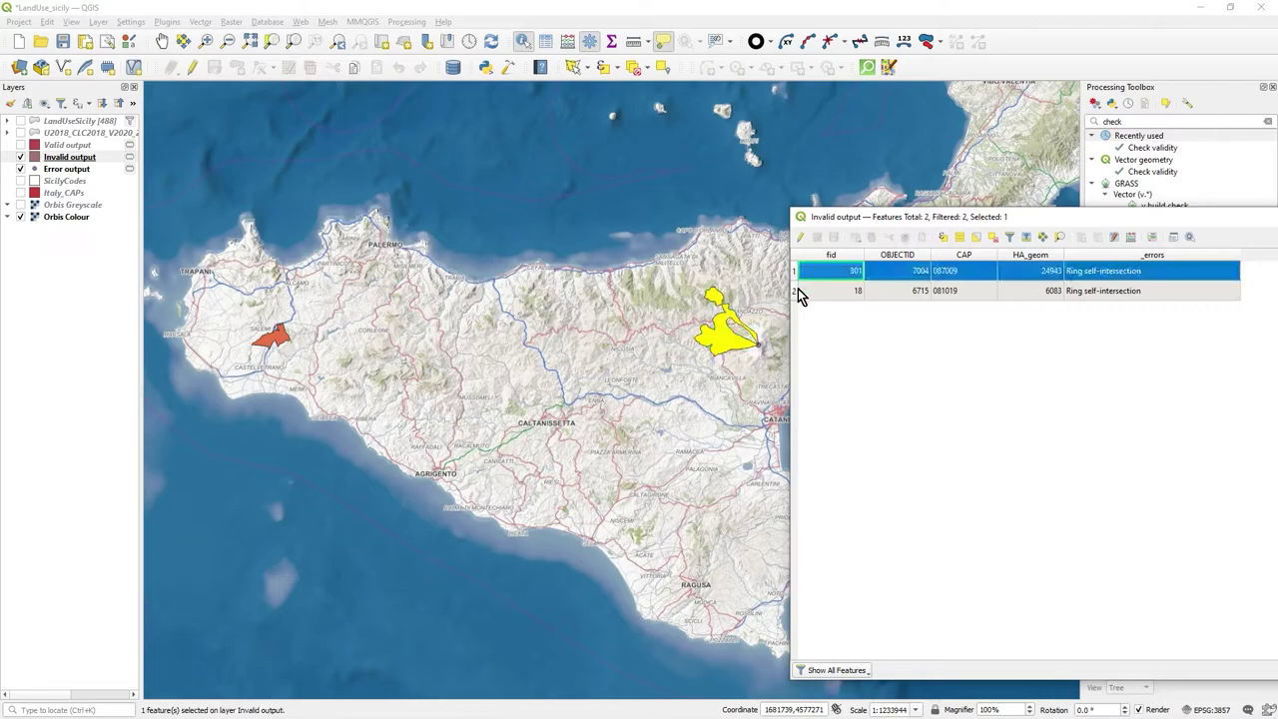
left_click(794, 289)
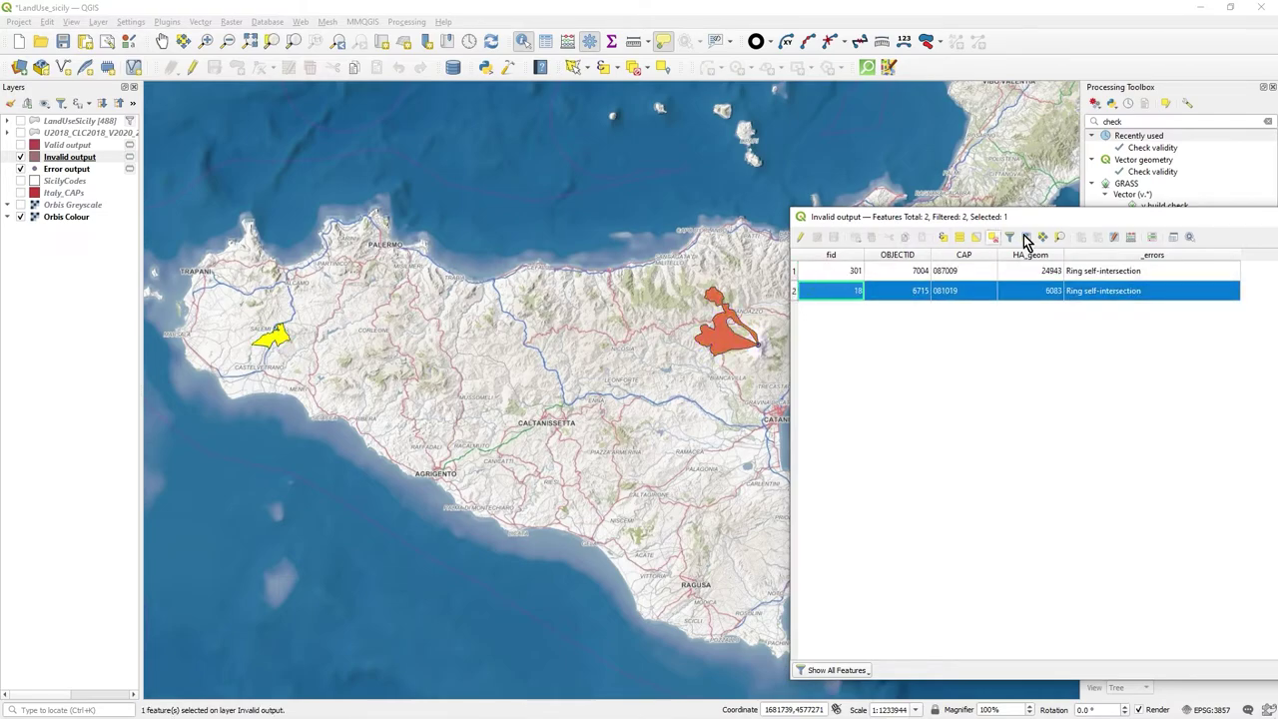
left_click_drag(1042, 215, 634, 181)
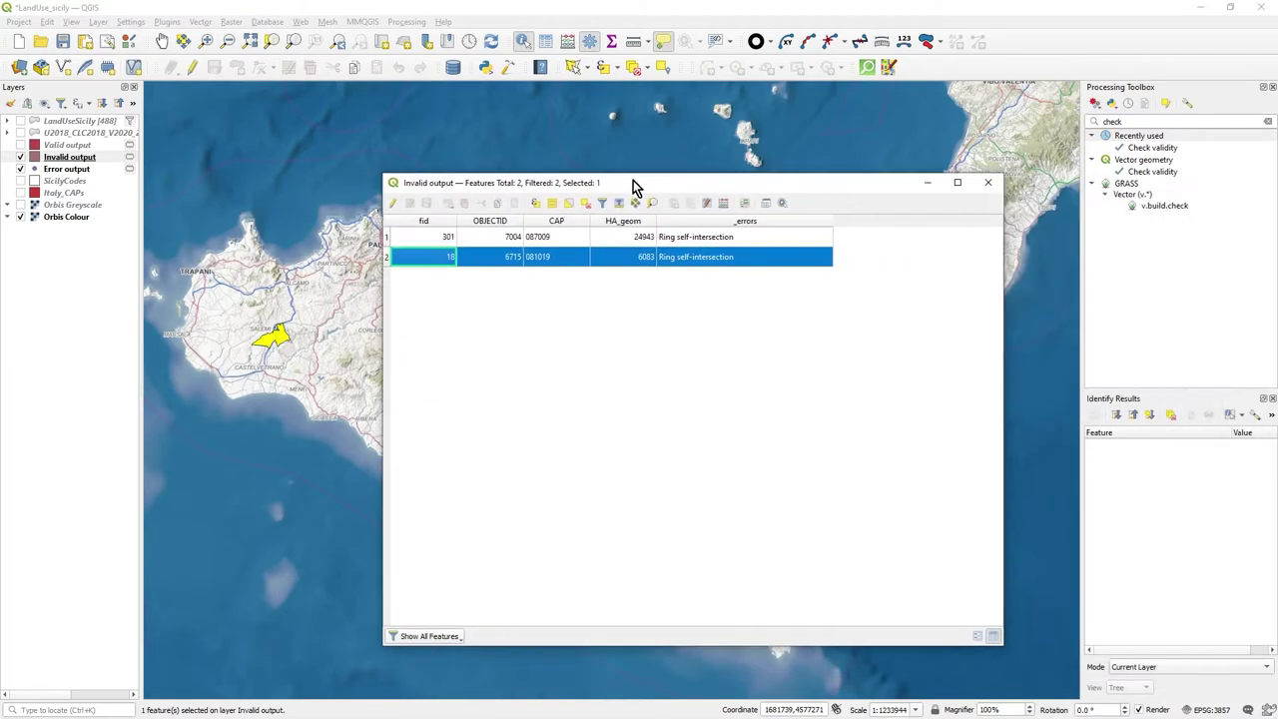
- Close the table, swap Invalid output for Error output, and identify the western invalid polygon
left_click(988, 183)
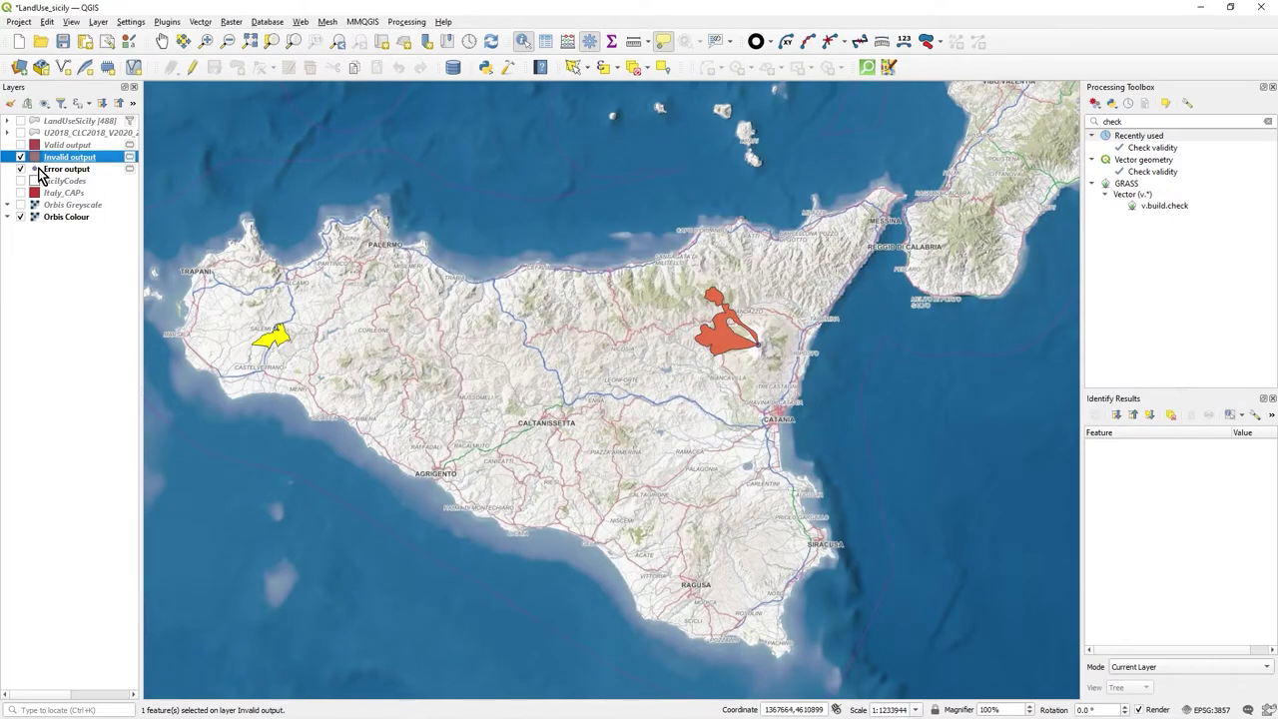
left_click(21, 156)
left_click(21, 168)
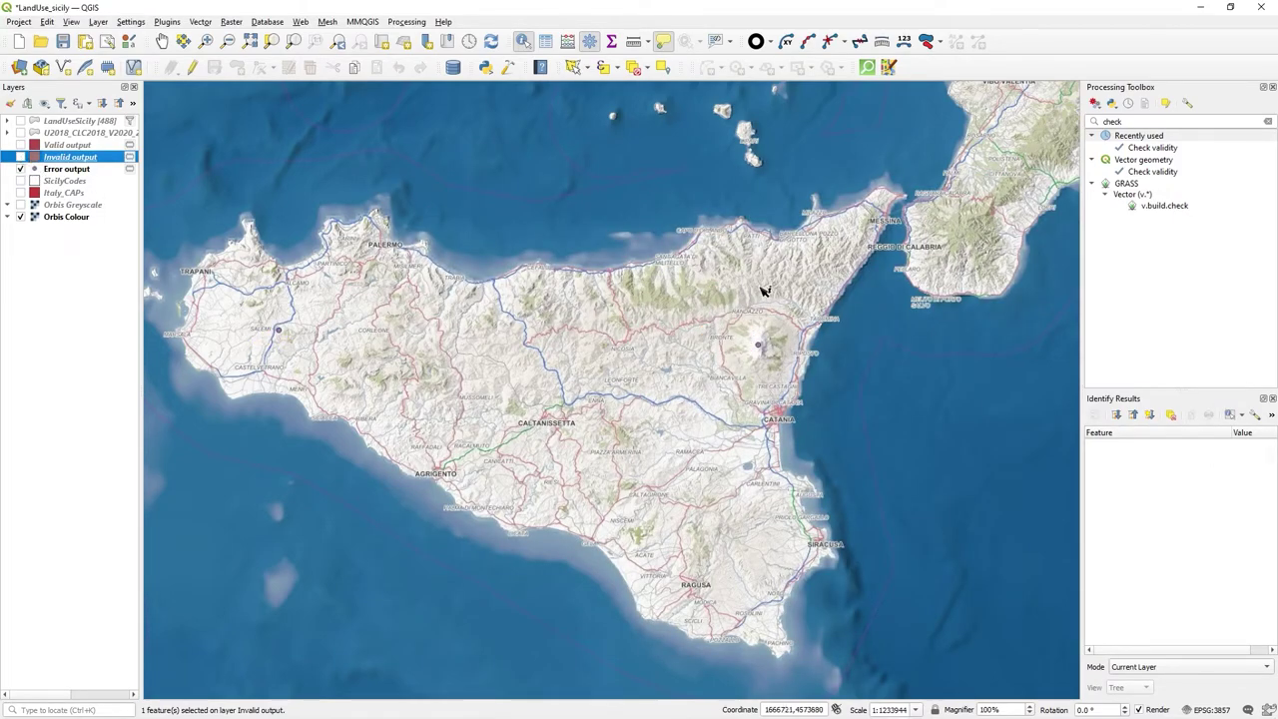
left_click(283, 331)
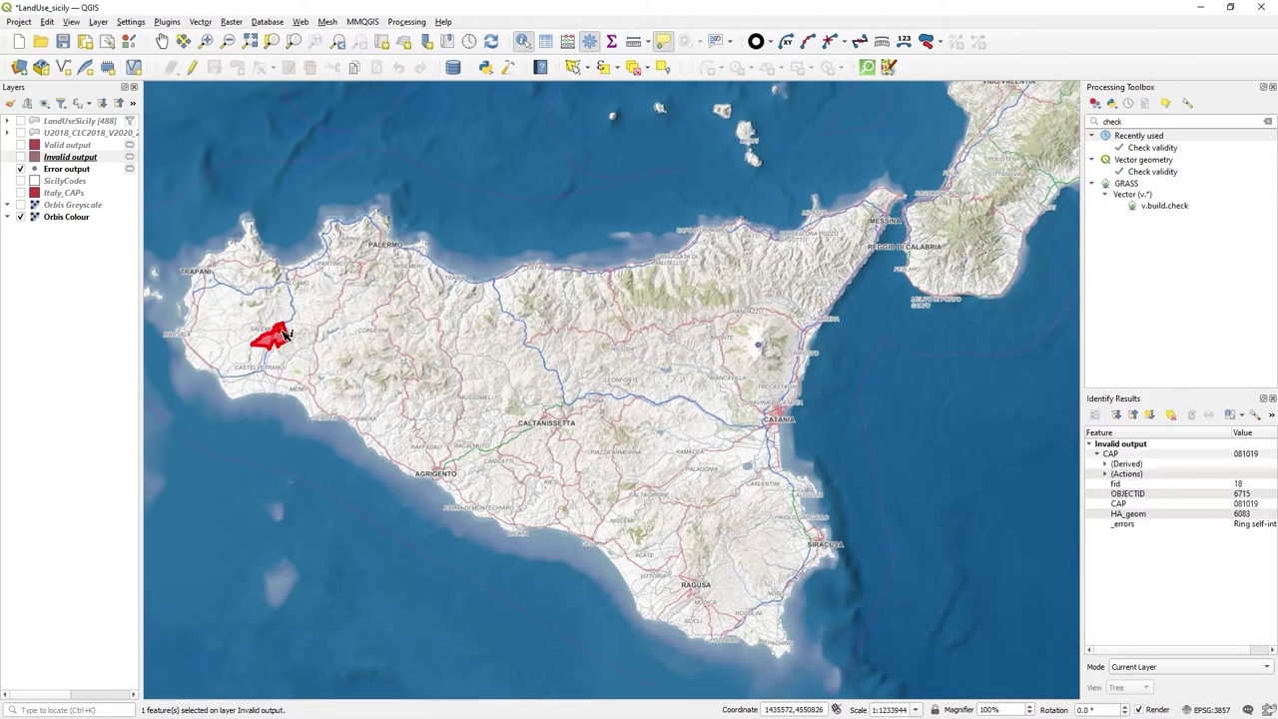
- Identify the Error output point near Etna, re-show Invalid output, and clear results and selection
left_click(82, 170)
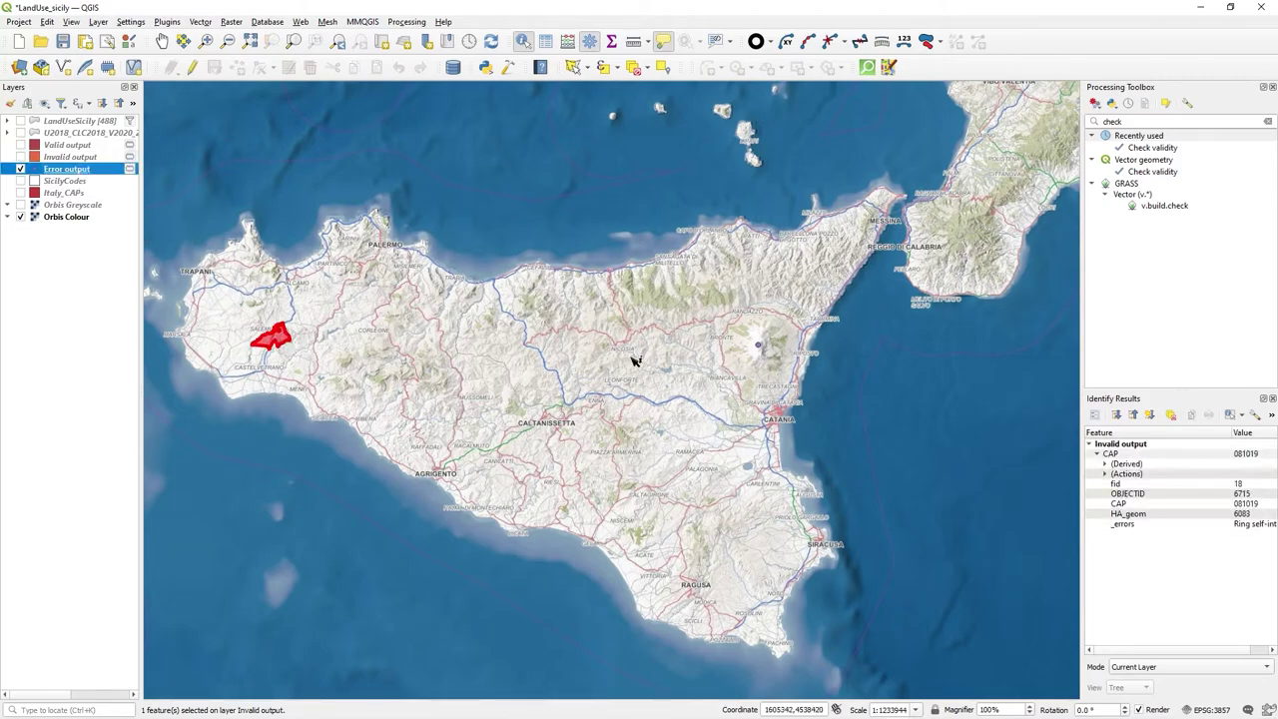
left_click(762, 348)
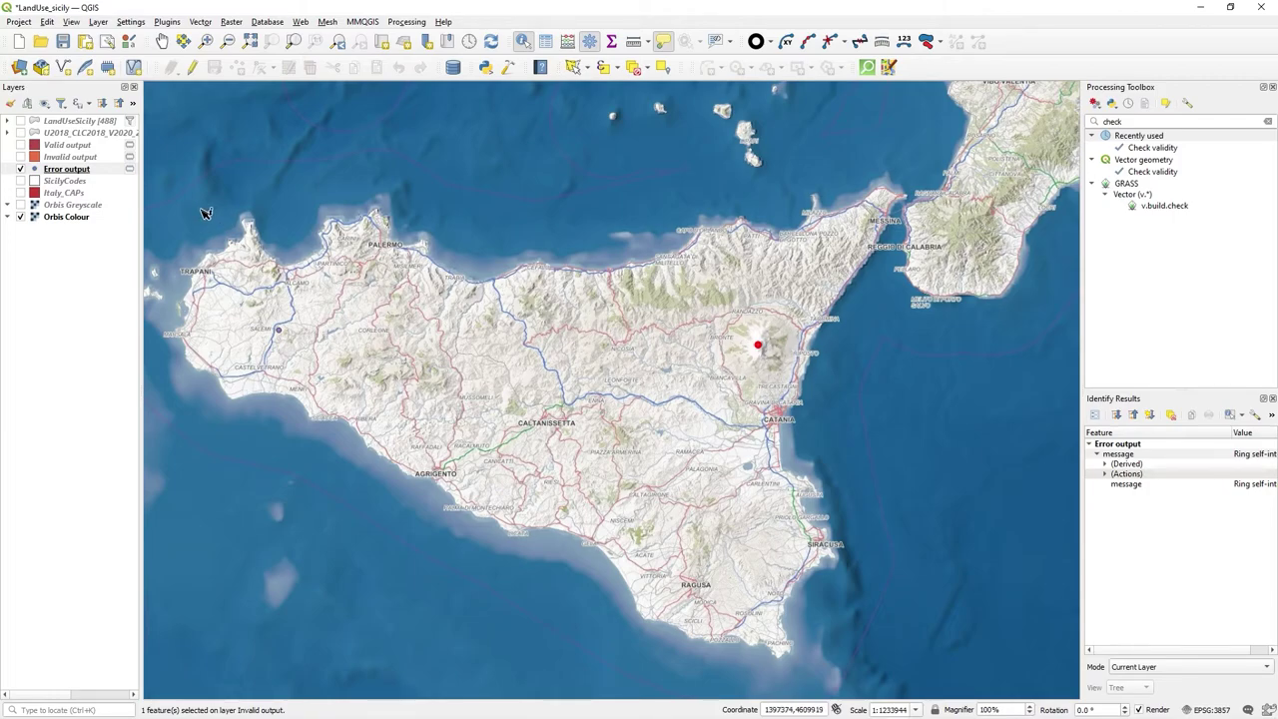
left_click(21, 157)
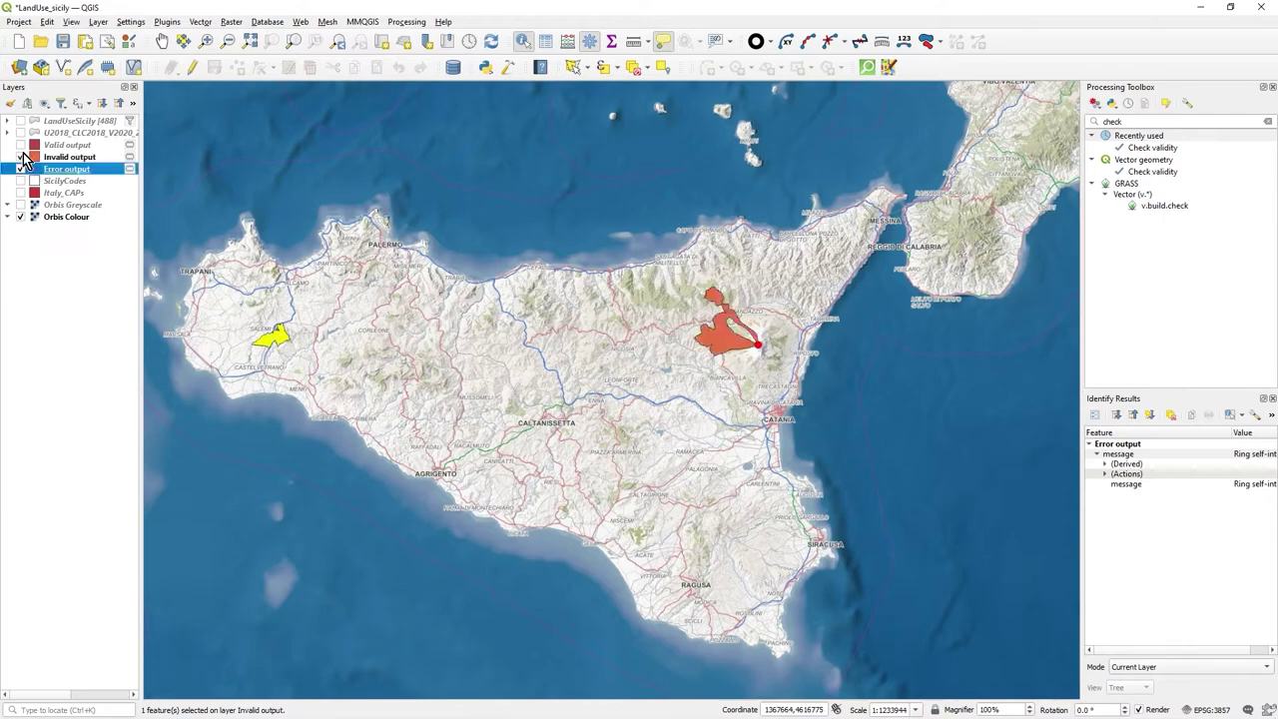
left_click(684, 261)
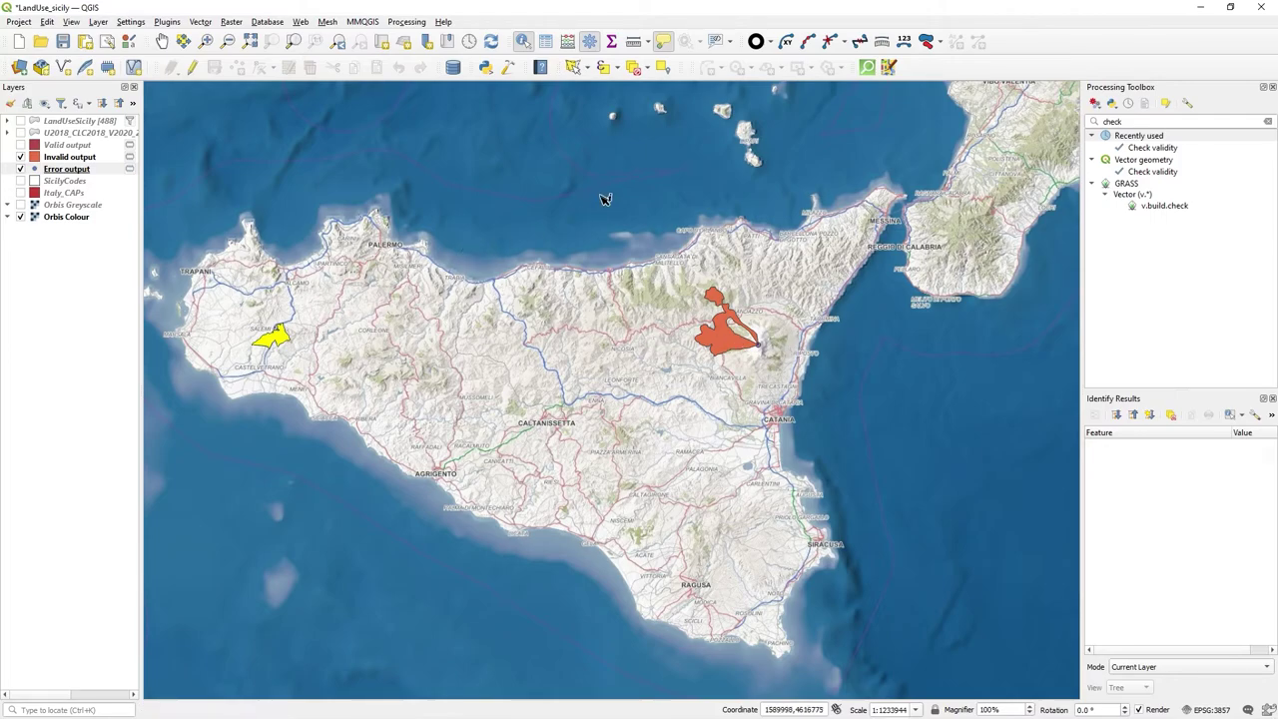
left_click(633, 67)
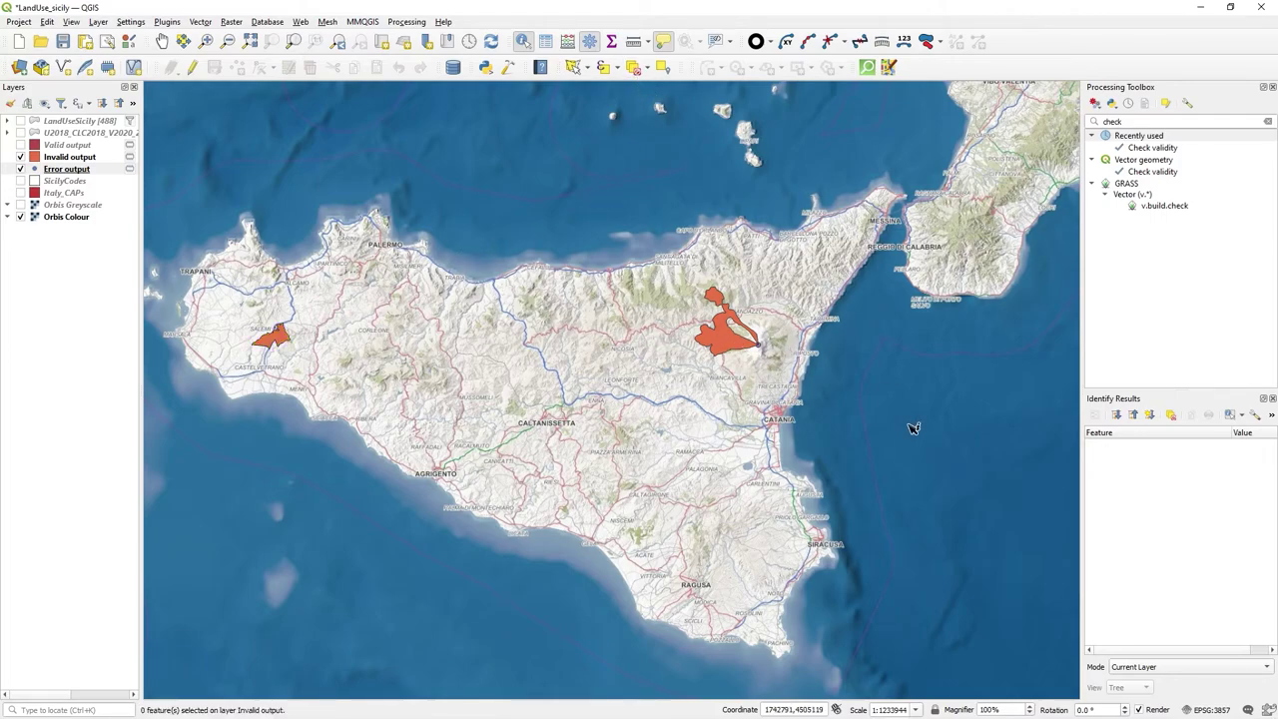
- Search the toolbox for 'fix' and open the Fix geometries tool
double_click(1135, 118)
type("fix")
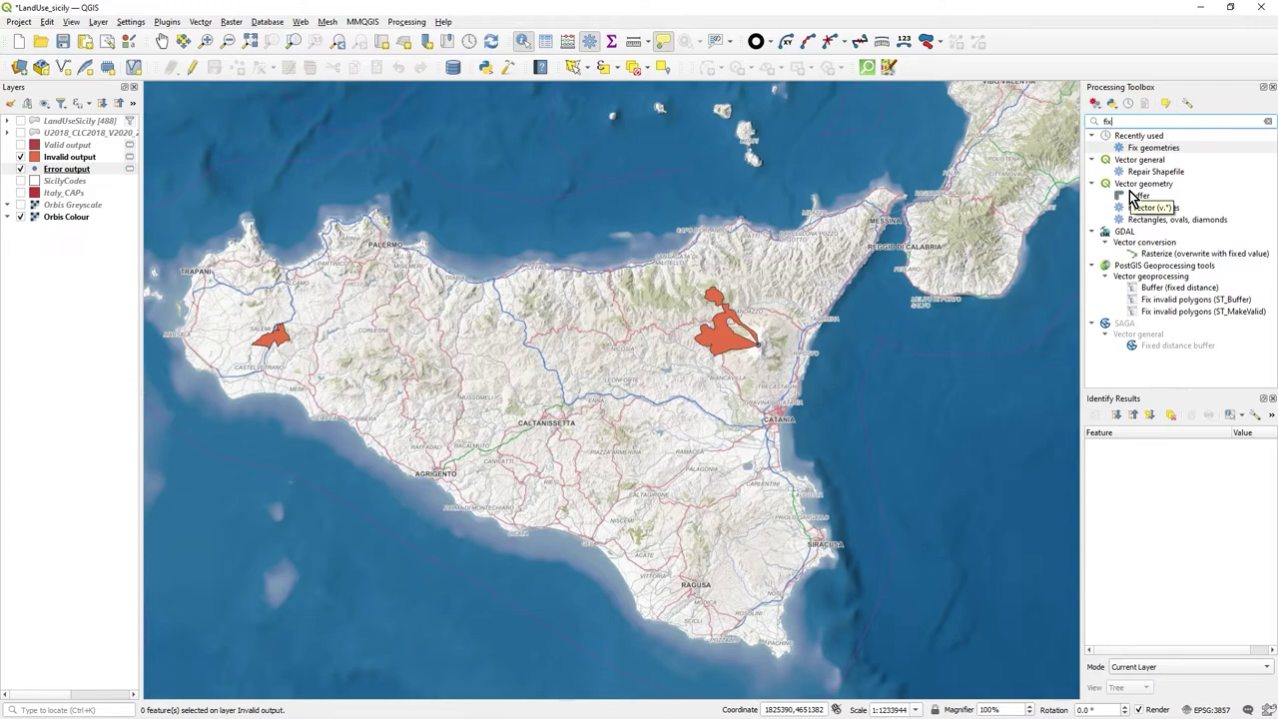
left_click(1155, 150)
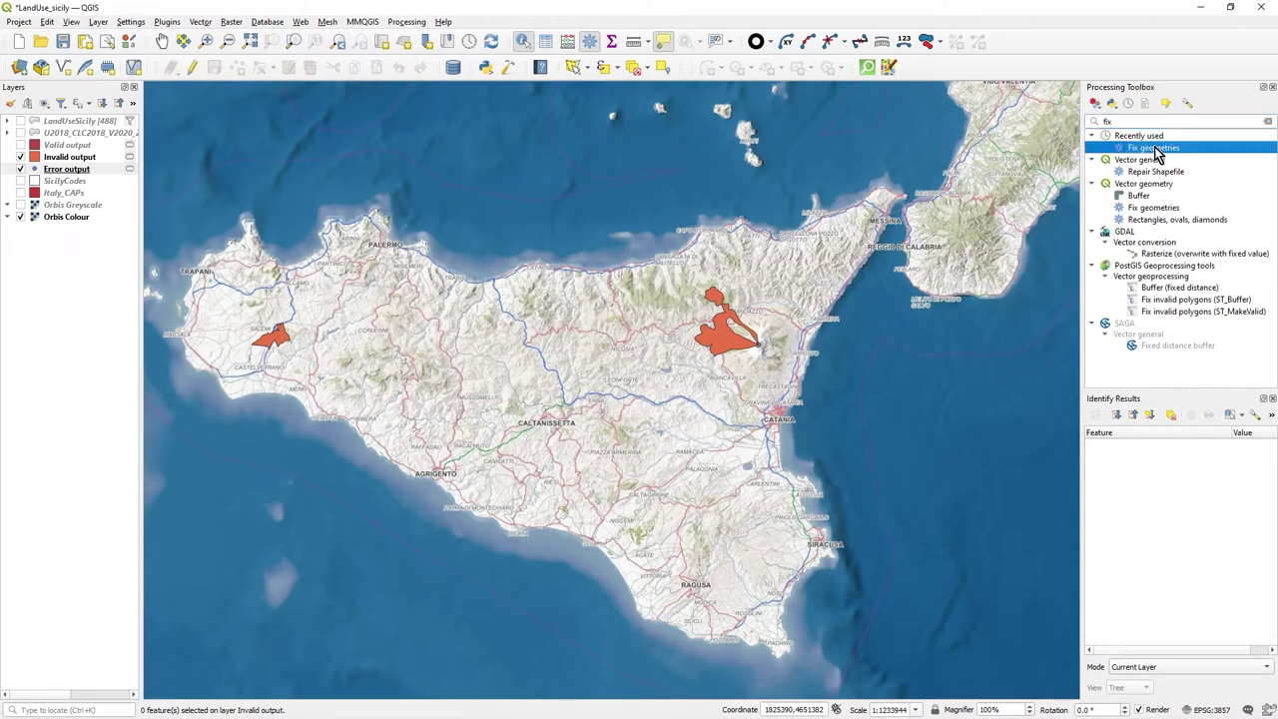
double_click(1154, 150)
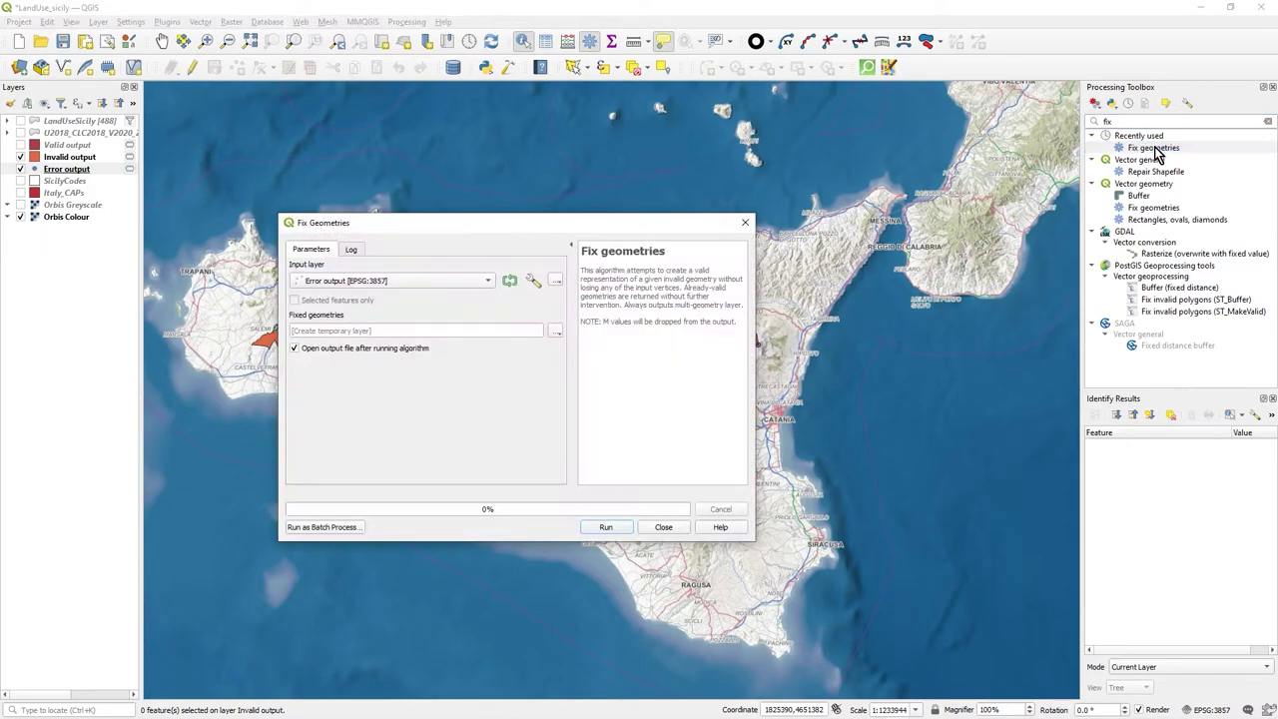
- Run Fix geometries with SicilyCodes as the input layer
left_click(367, 284)
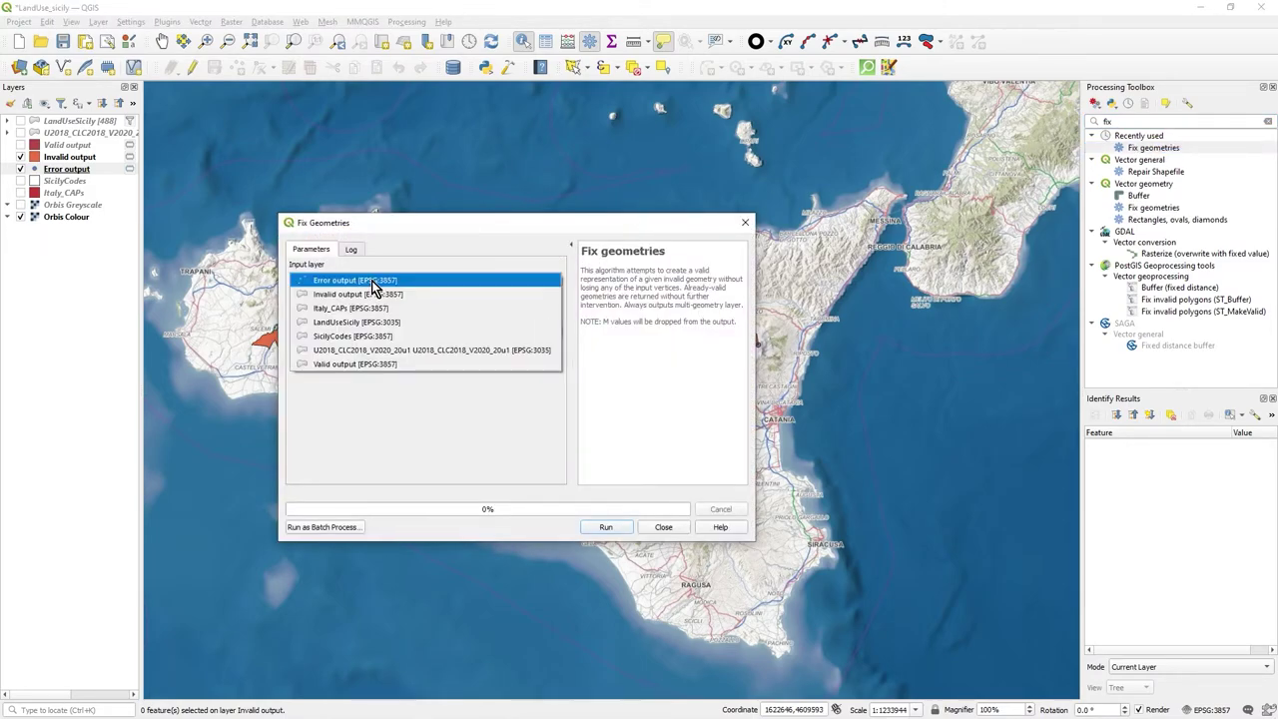
left_click(400, 337)
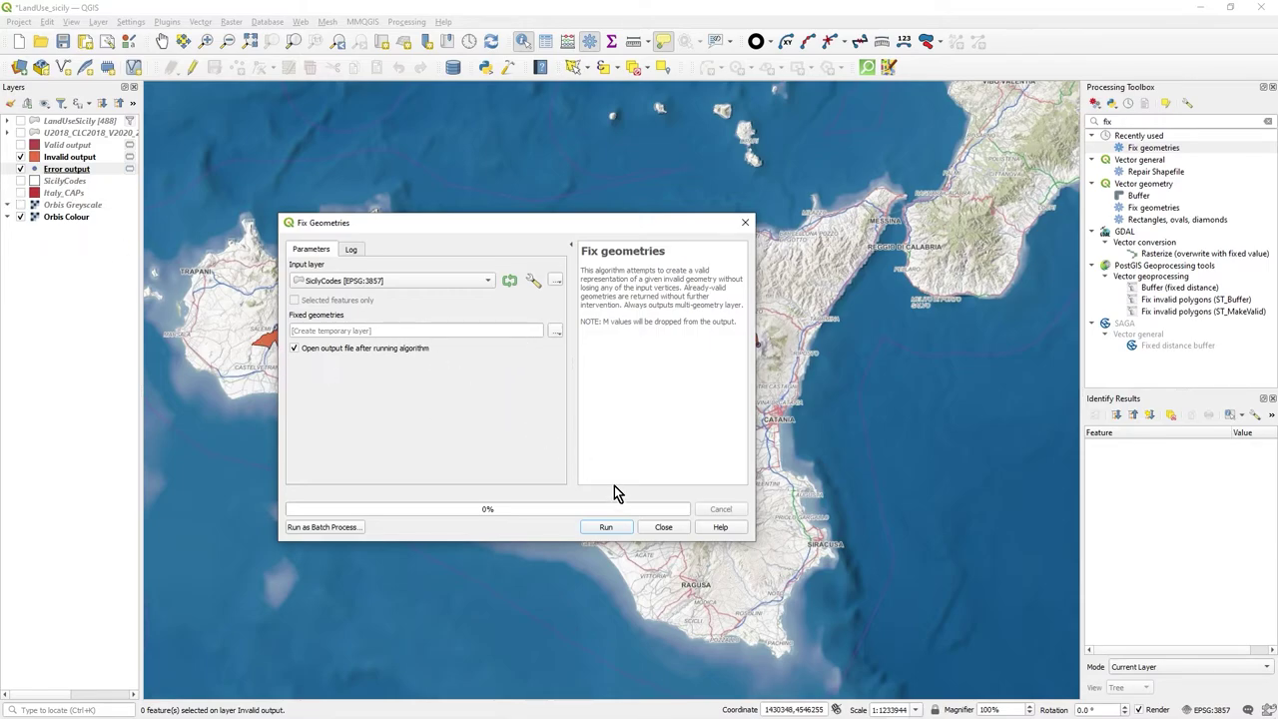
left_click(616, 528)
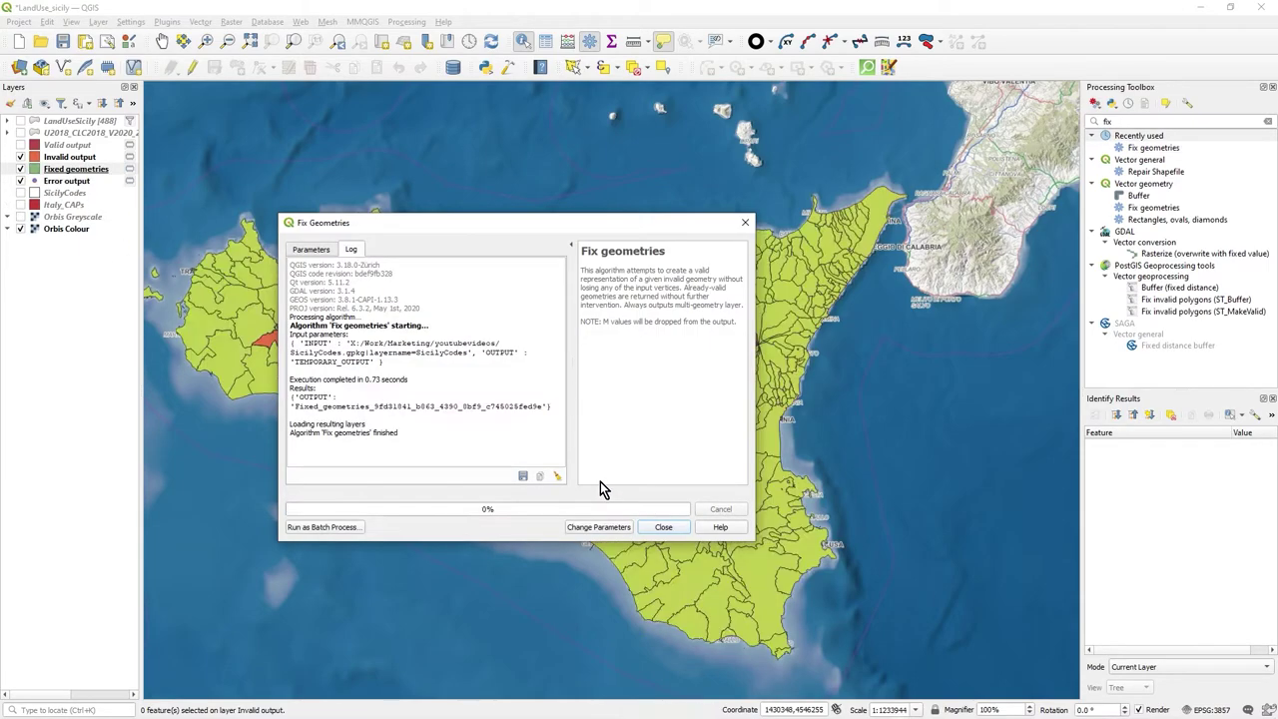
- Close Fix geometries, hide the red Invalid output layer, and search the toolbox for 'check'
left_click(661, 527)
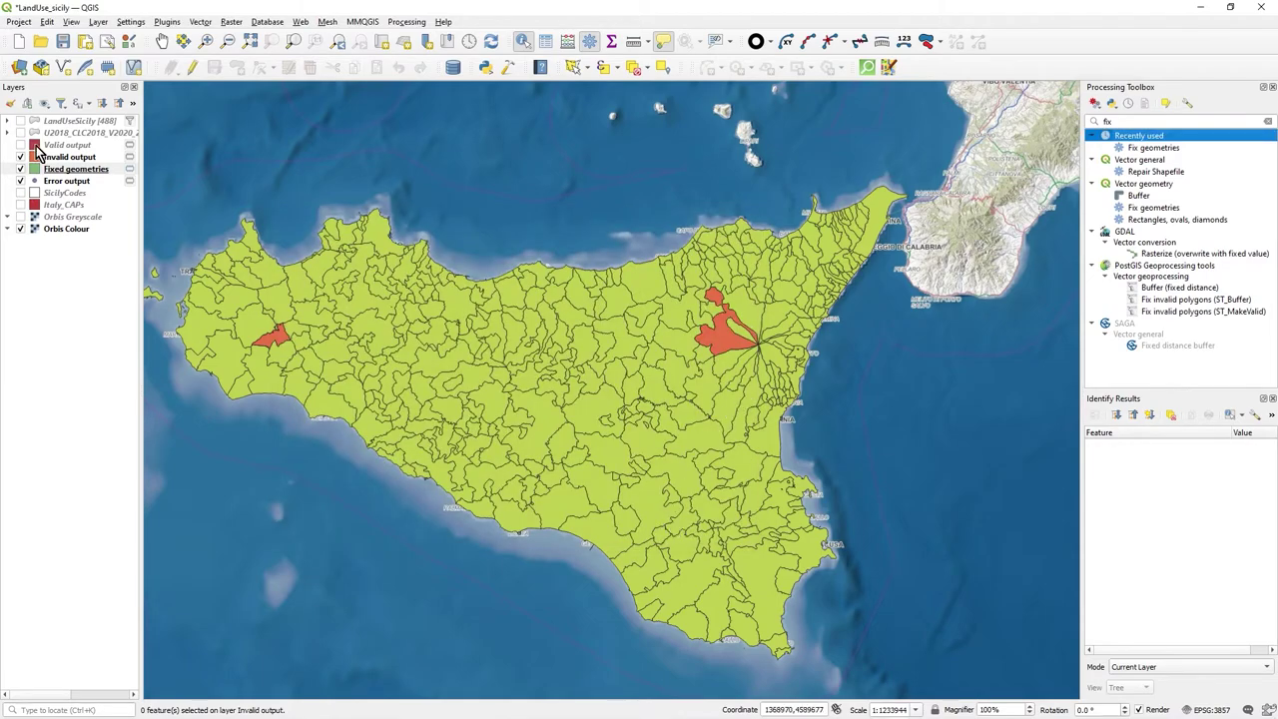
left_click(21, 156)
left_click(62, 170)
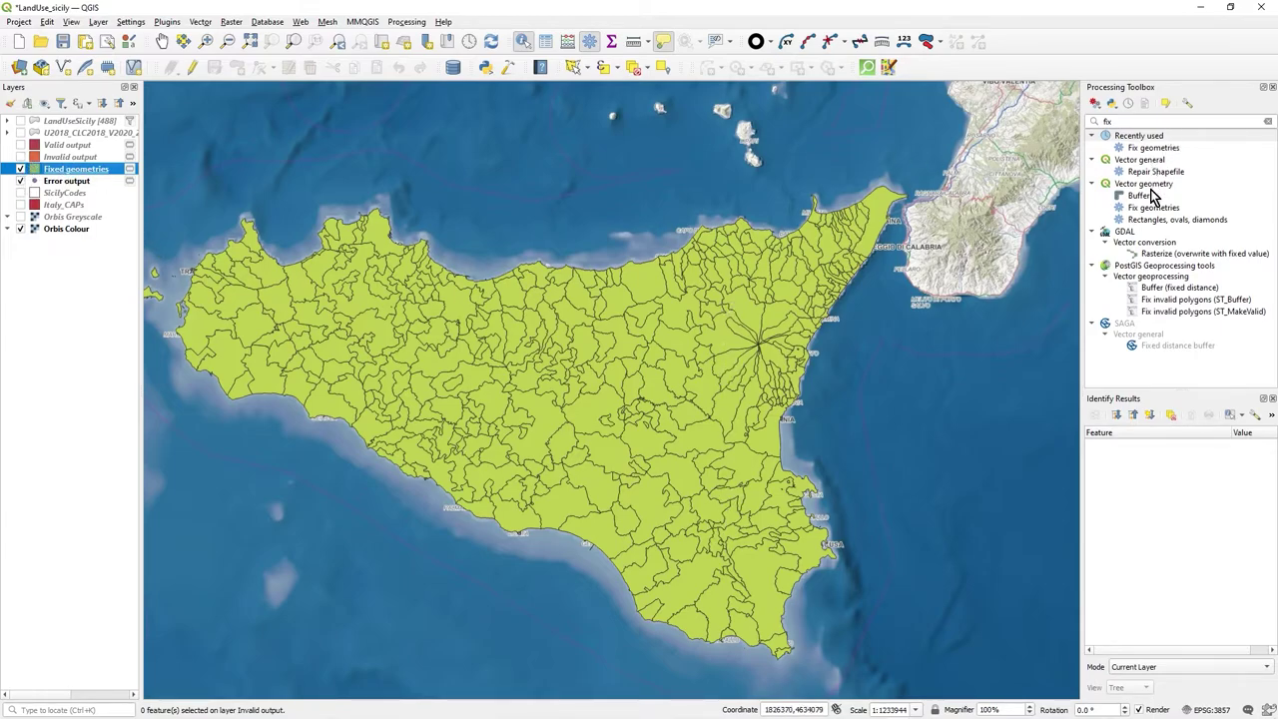
double_click(1146, 120)
type("chec")
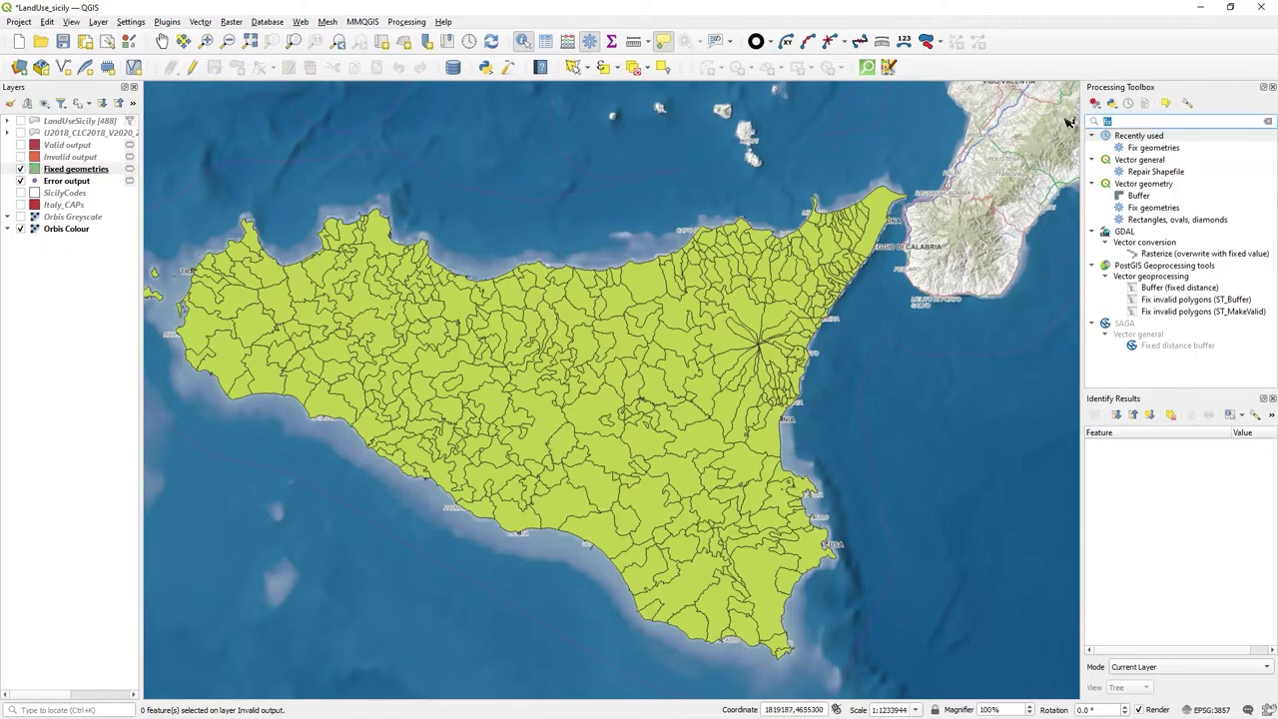
type("k")
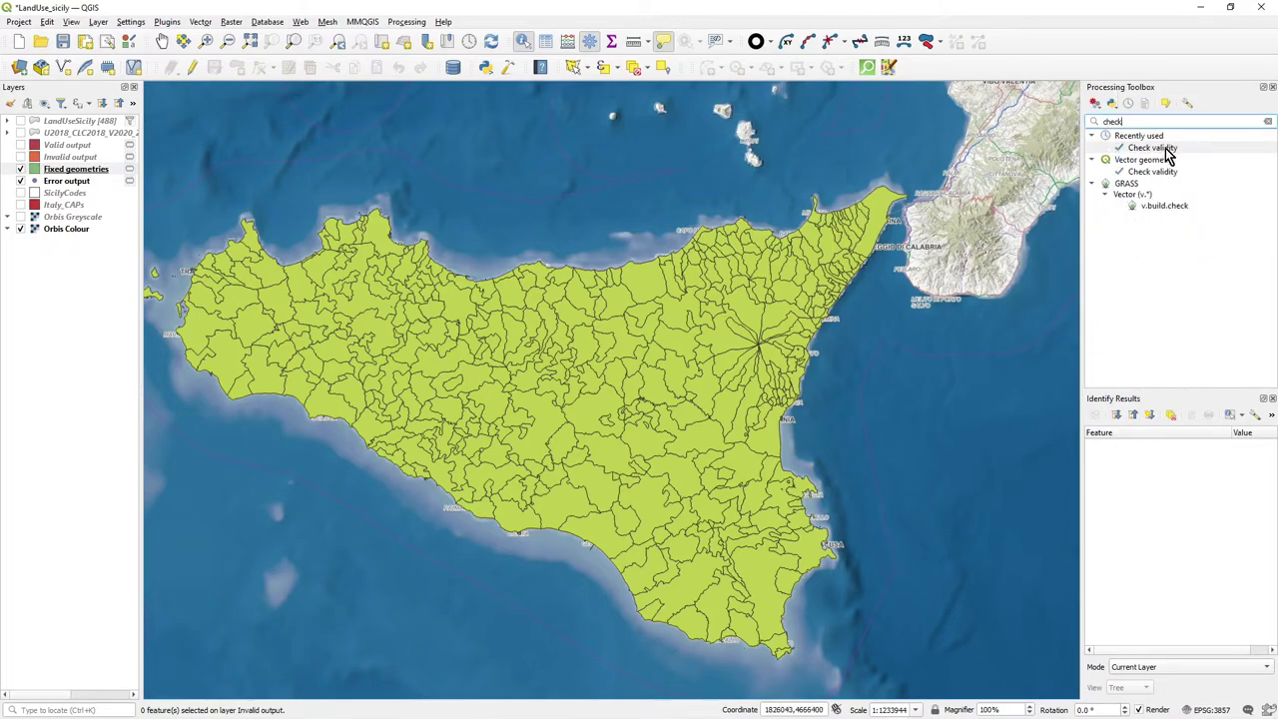
- Run Check validity on the Fixed geometries layer, getting 383 valid and 0 invalid features
double_click(1155, 148)
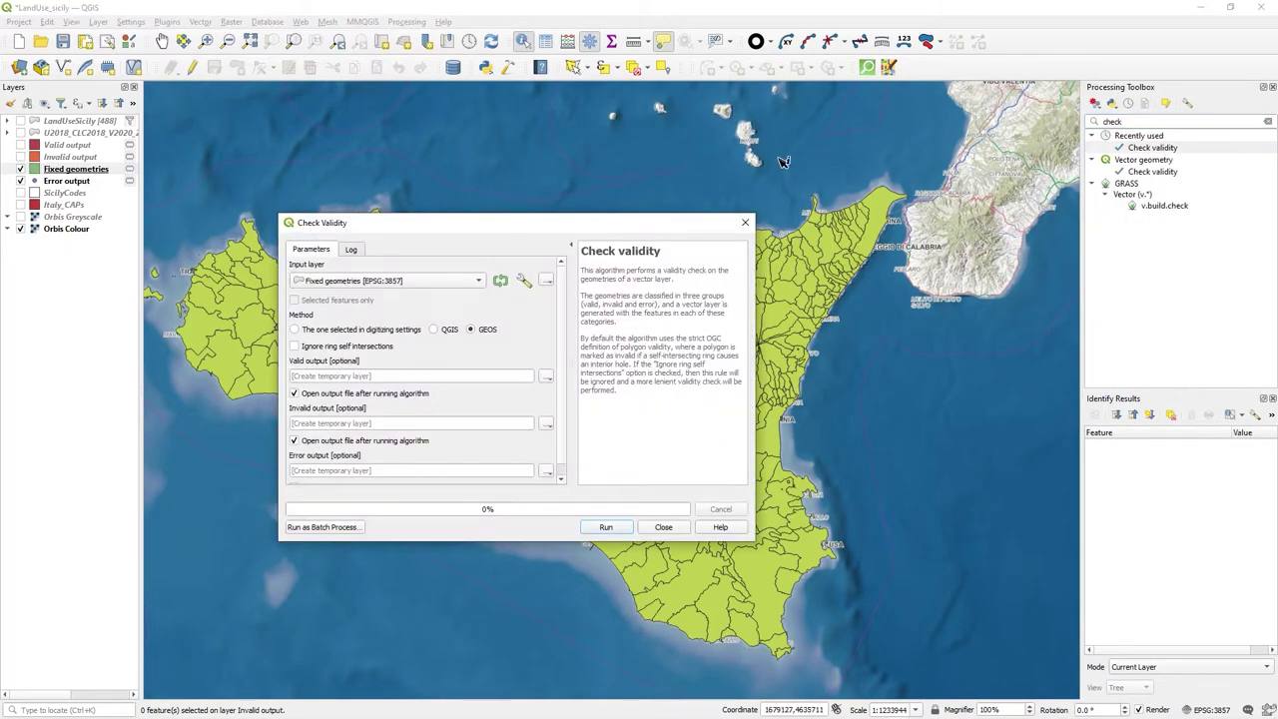
left_click(397, 282)
left_click(397, 284)
left_click(606, 527)
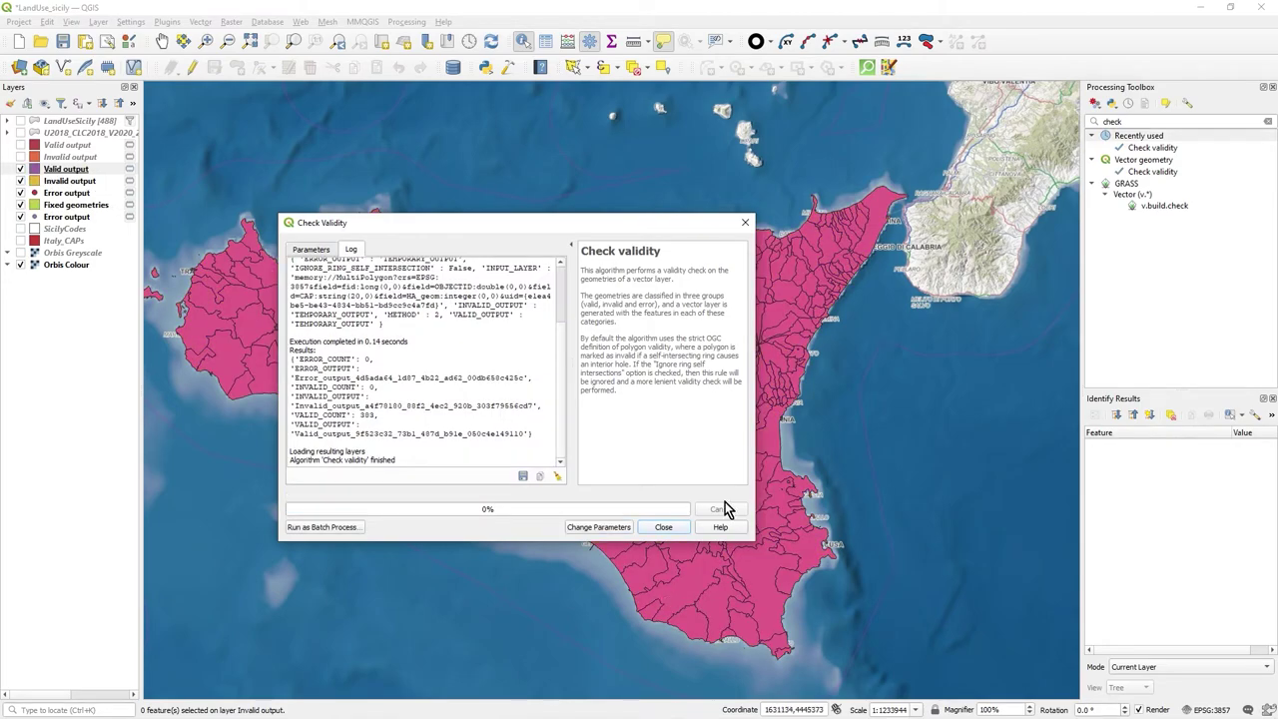
left_click(663, 527)
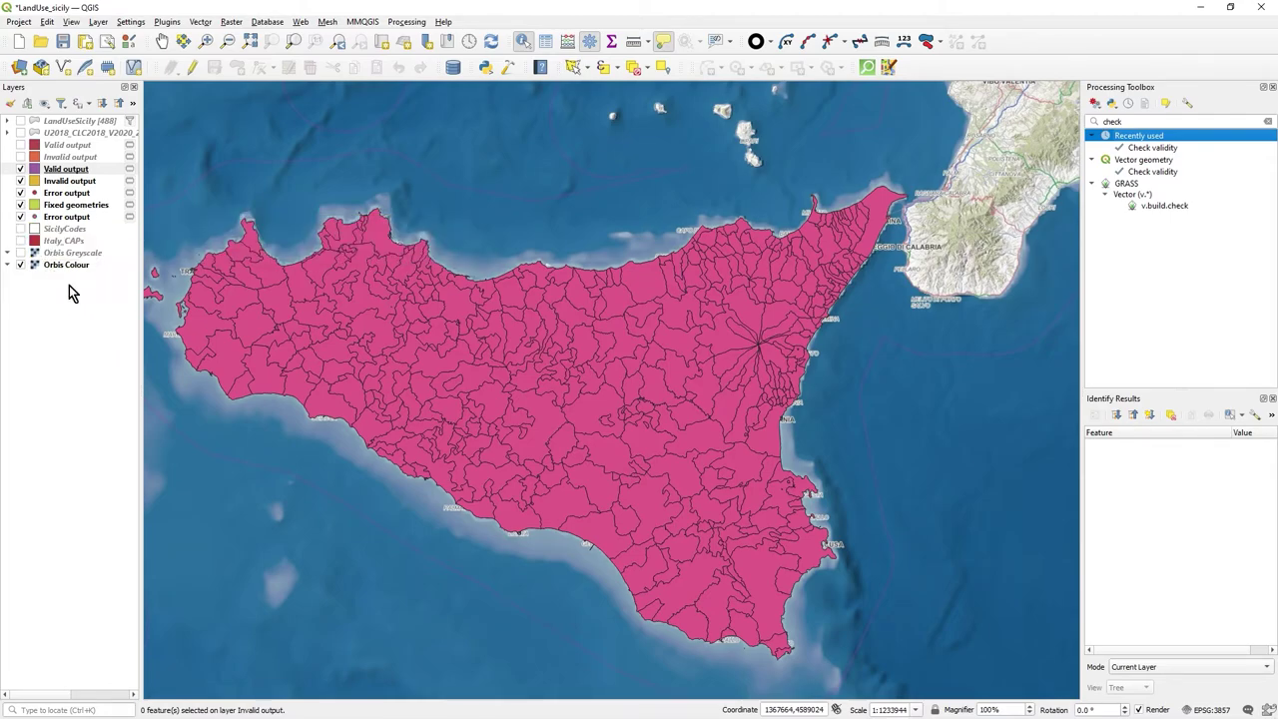
- Toggle the pink Valid output layer, glance at its properties, and hide Fixed geometries
left_click(21, 169)
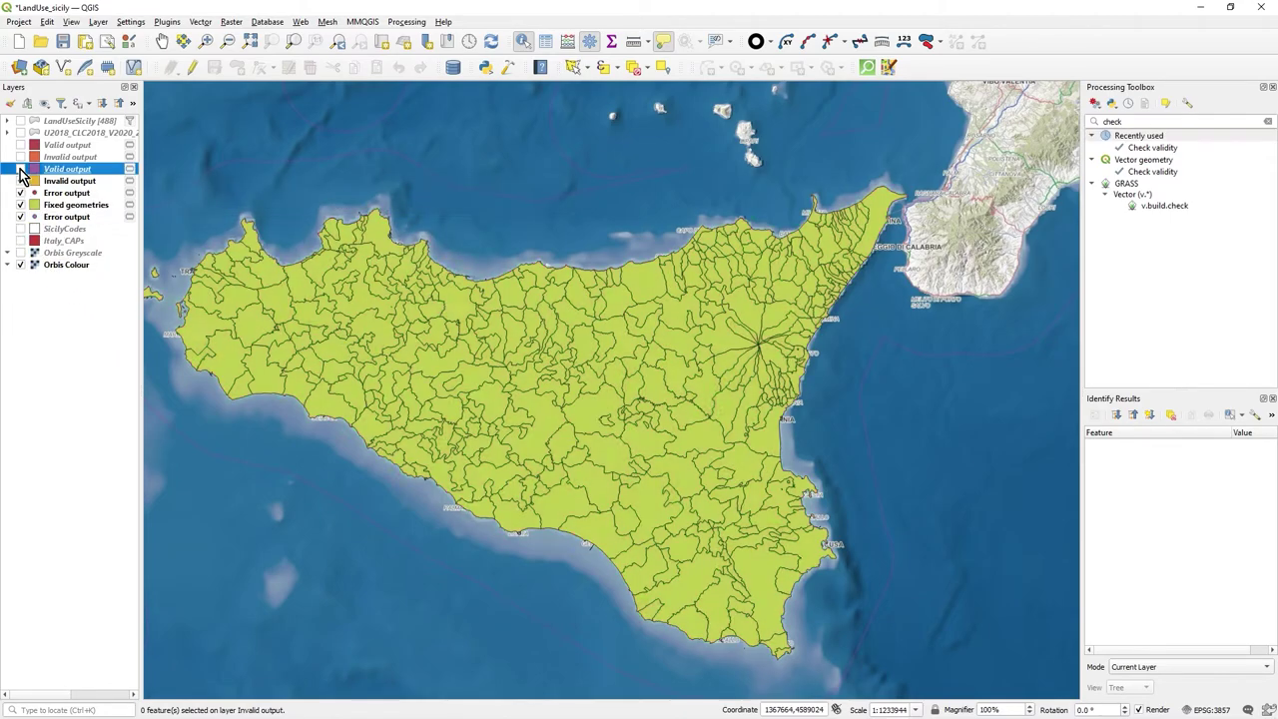
left_click(21, 170)
left_click(21, 170)
double_click(21, 175)
left_click(953, 157)
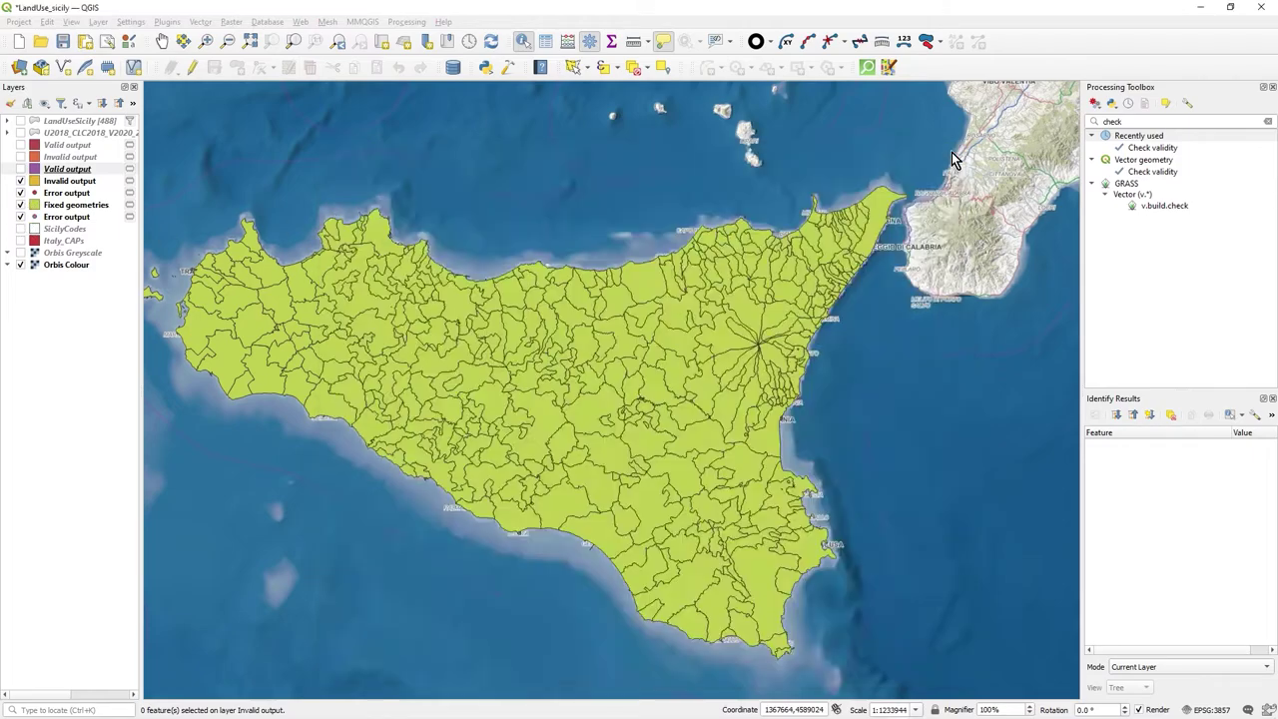
left_click(64, 206)
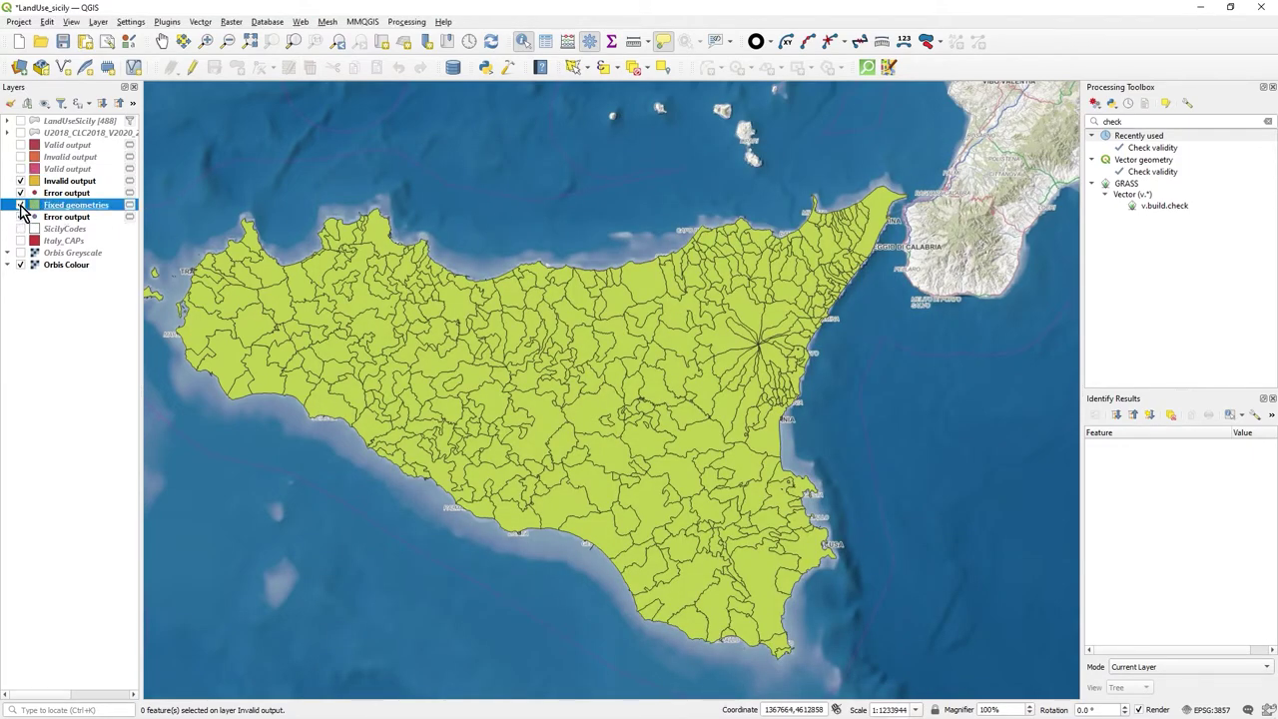
left_click(20, 205)
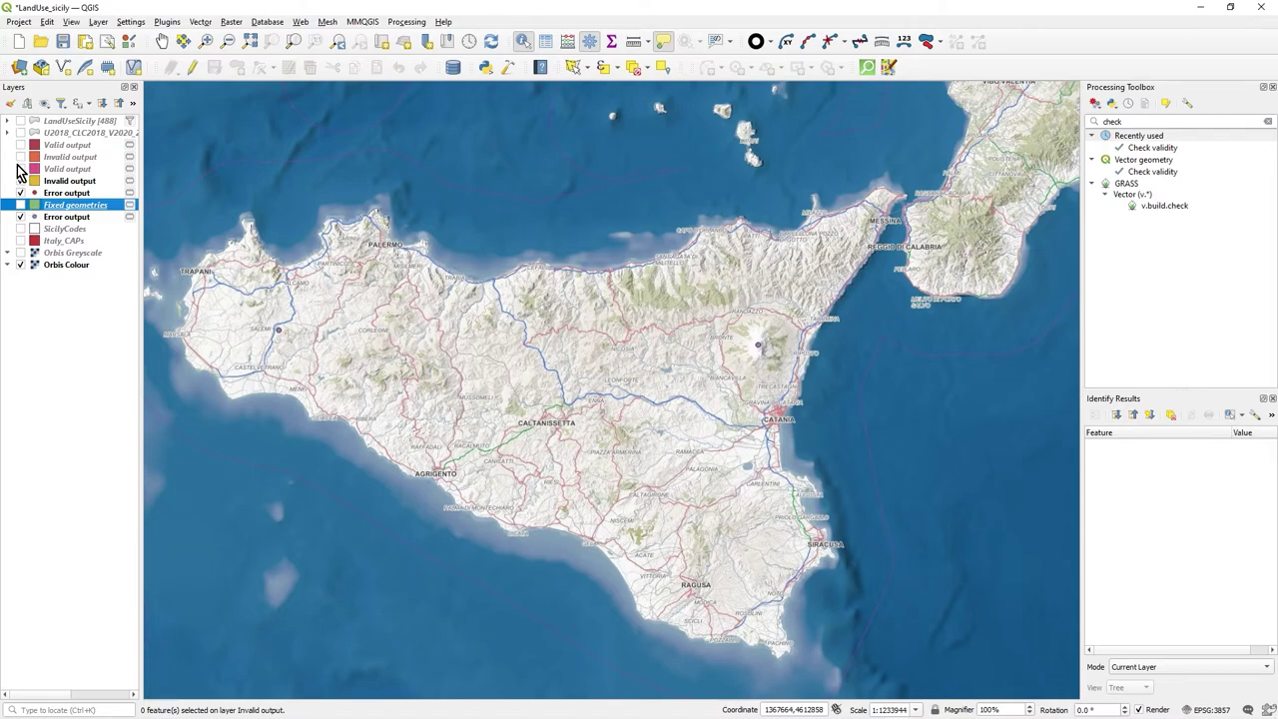
- Show only the Invalid output layer with its feature count, revealing 0 features
left_click(20, 168)
left_click(20, 168)
left_click(20, 181)
right_click(72, 182)
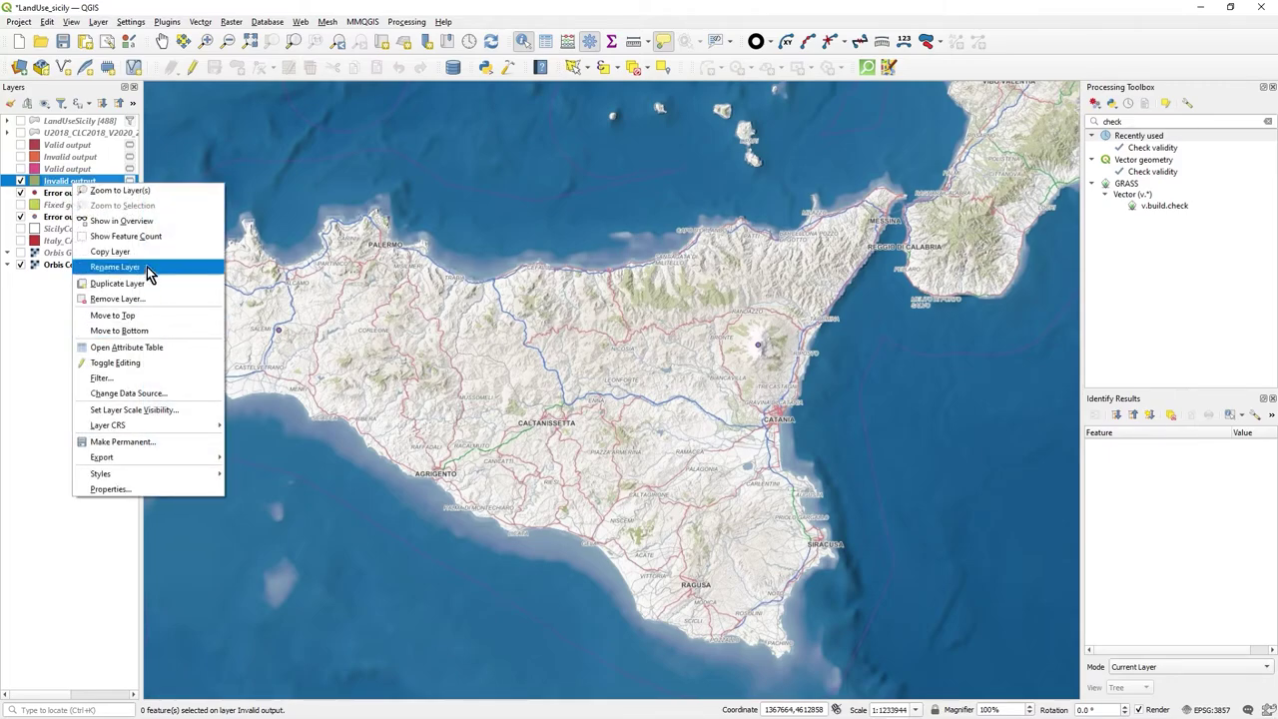
left_click(164, 235)
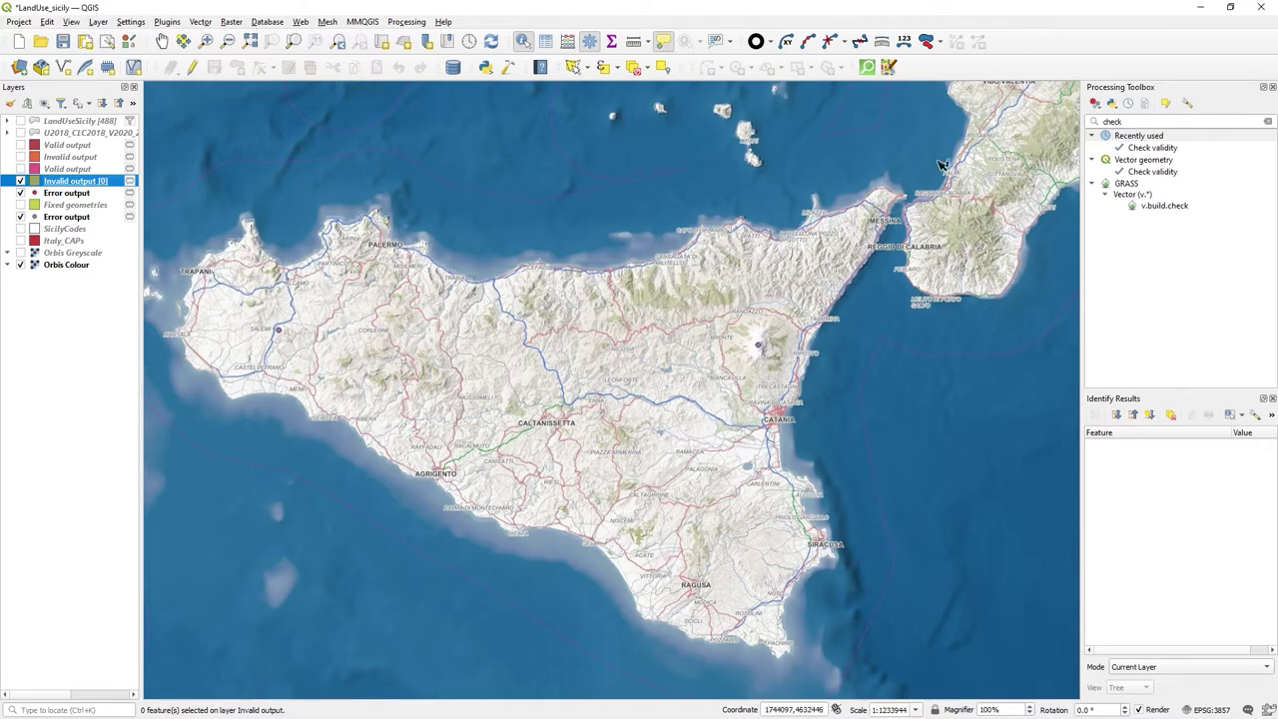
- Search the toolbox for 'repair' and read Repair Shapefile's description, closing it without running
double_click(1143, 120)
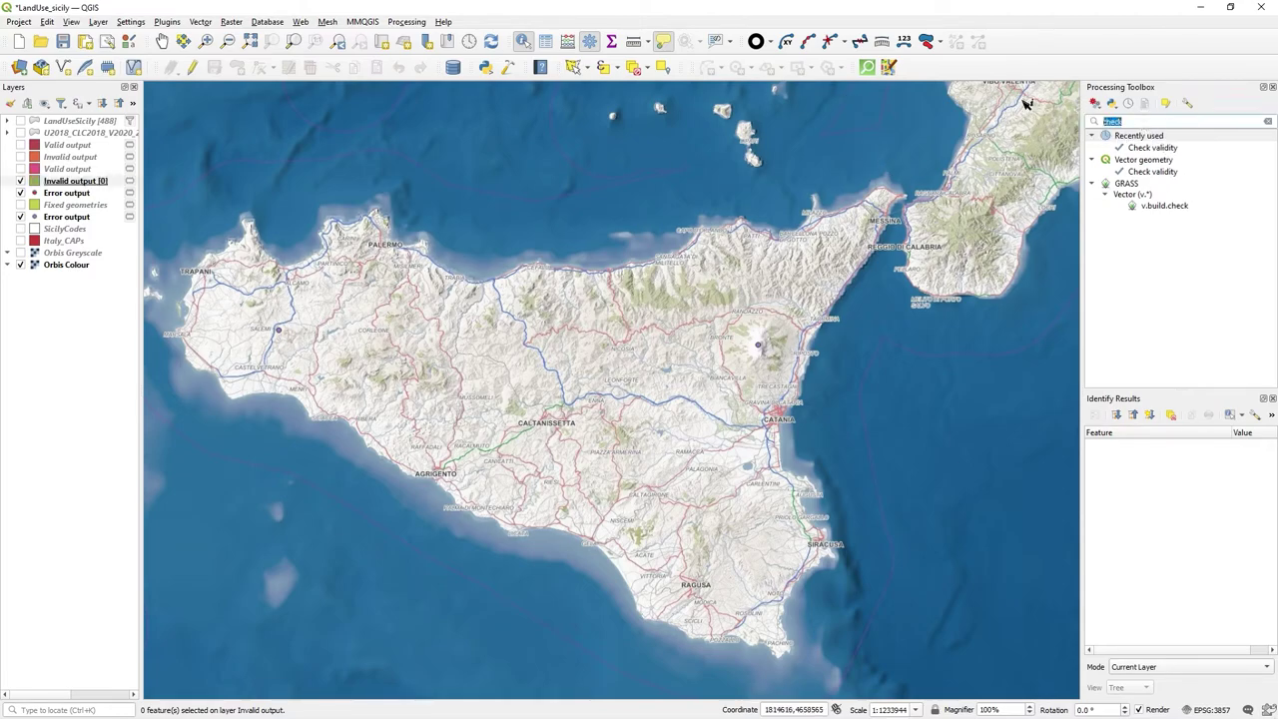
type("repair")
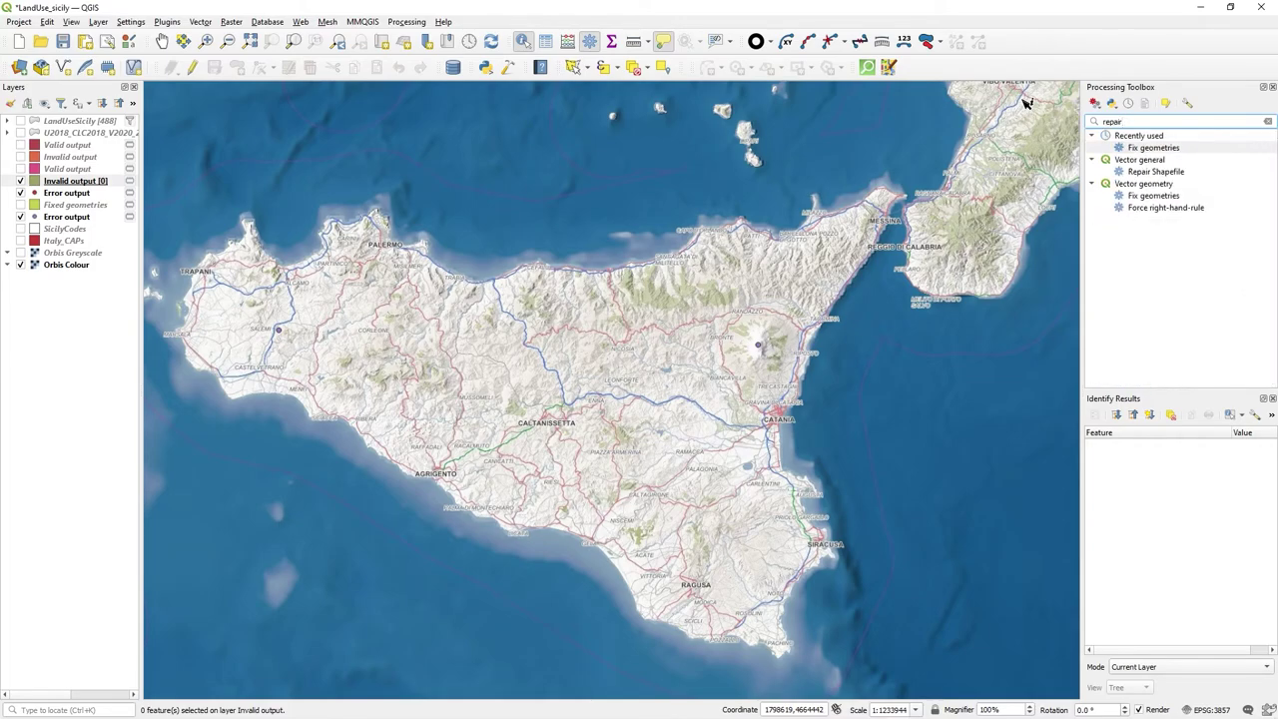
double_click(1157, 172)
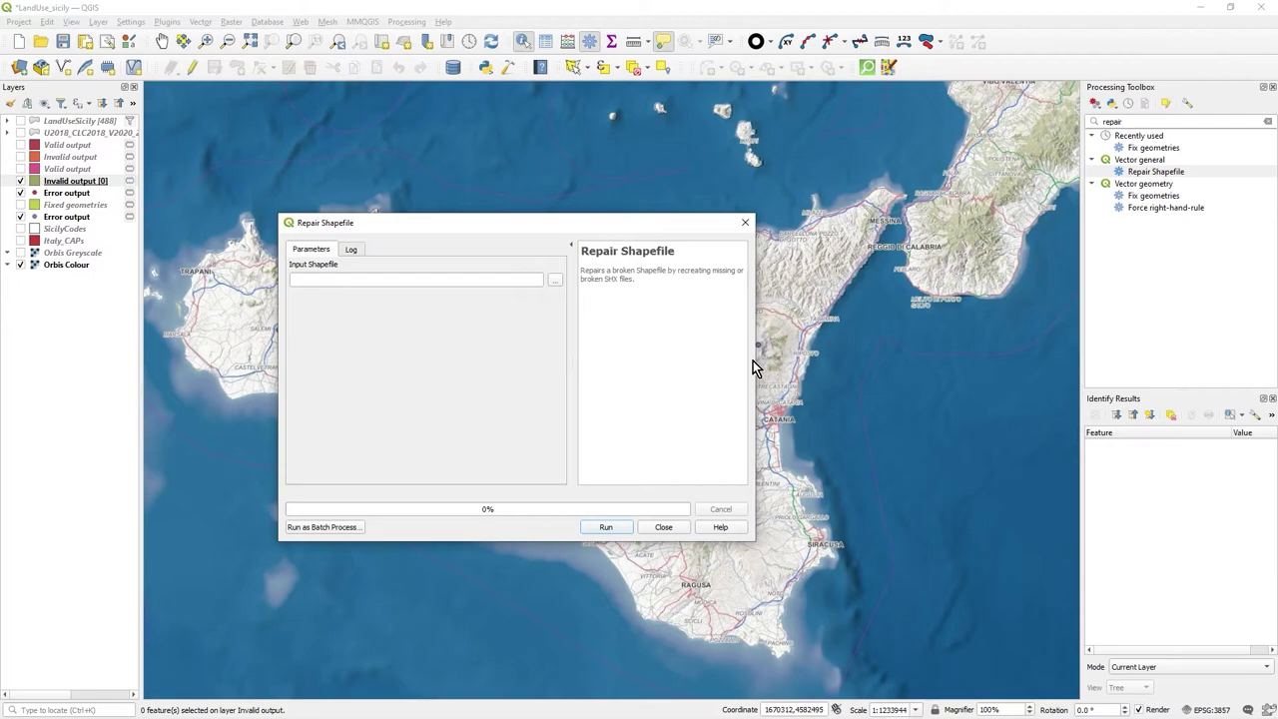
left_click_drag(755, 360, 832, 351)
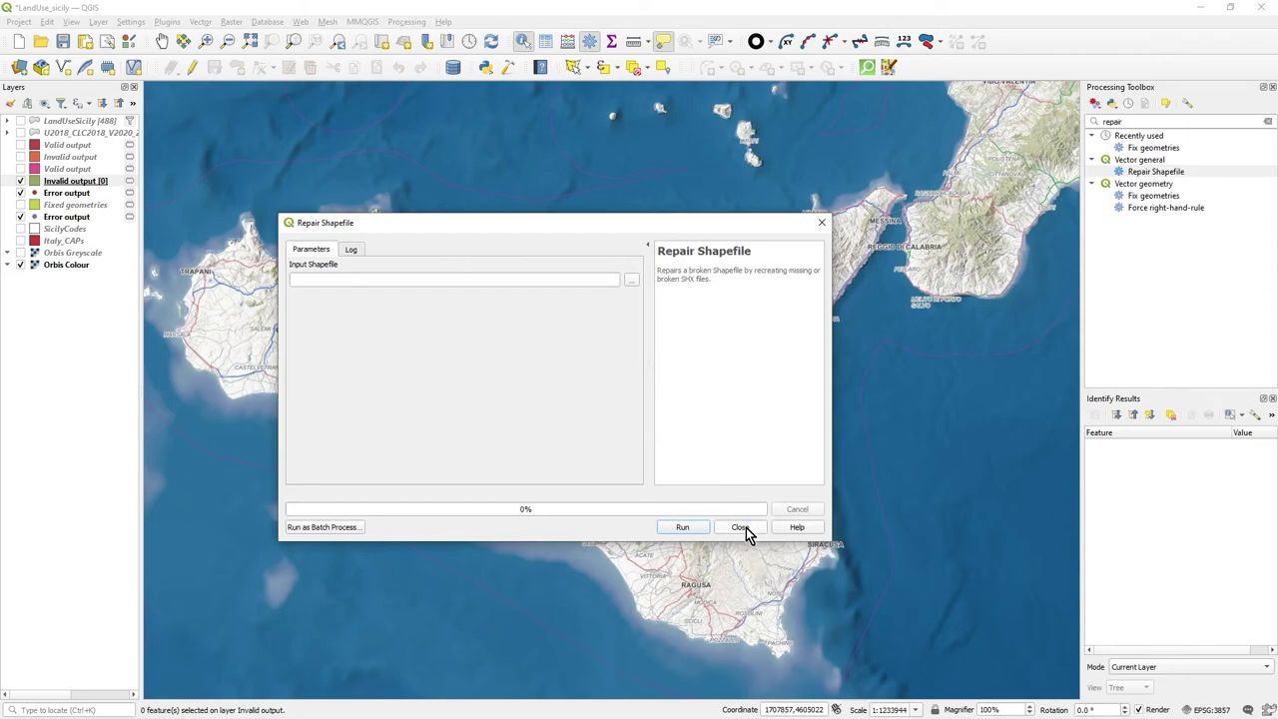
left_click(741, 527)
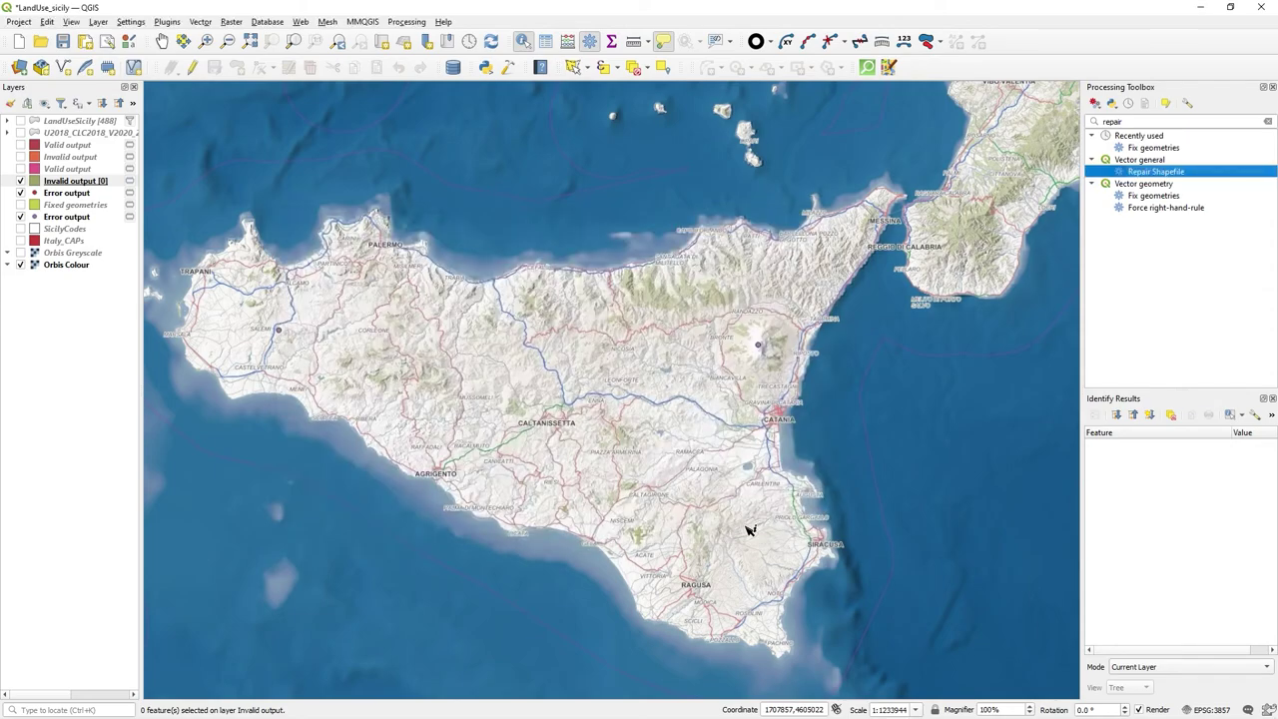
- Clear the 'repair' search and expand Recently used to find Check validity and Fix geometries
double_click(1144, 120)
key("BackSpace")
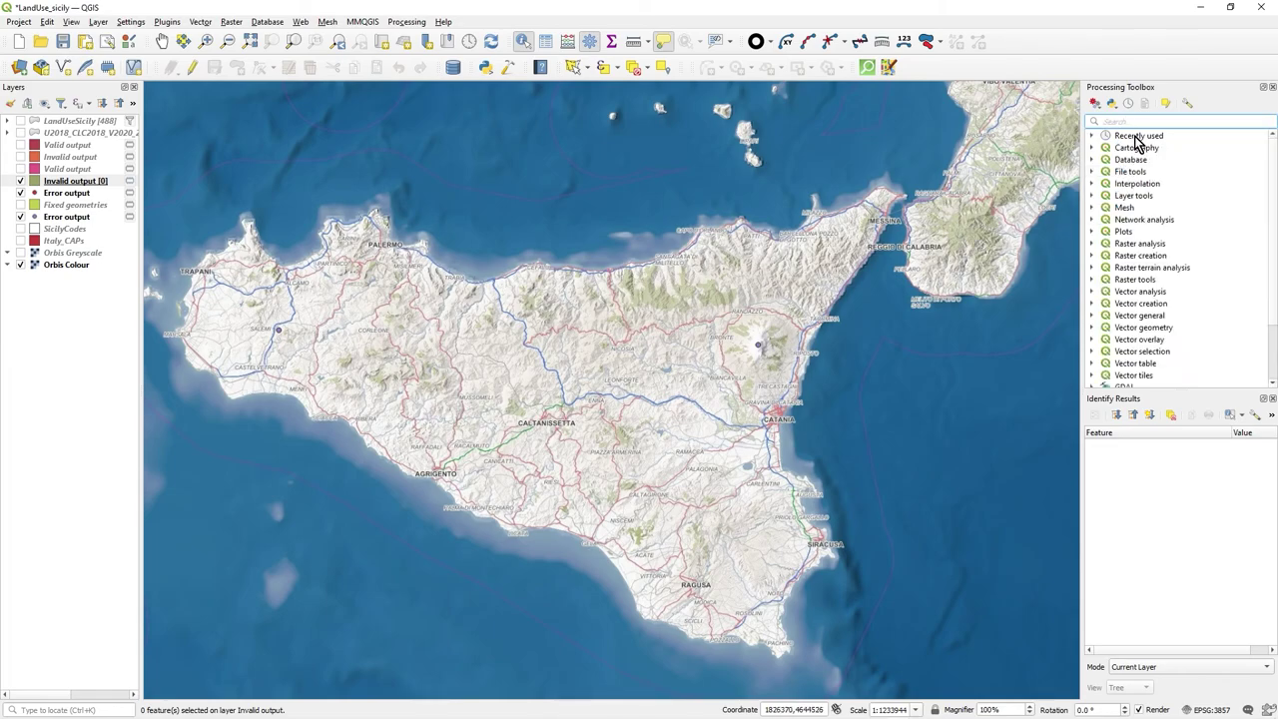
double_click(1135, 141)
left_click(1160, 148)
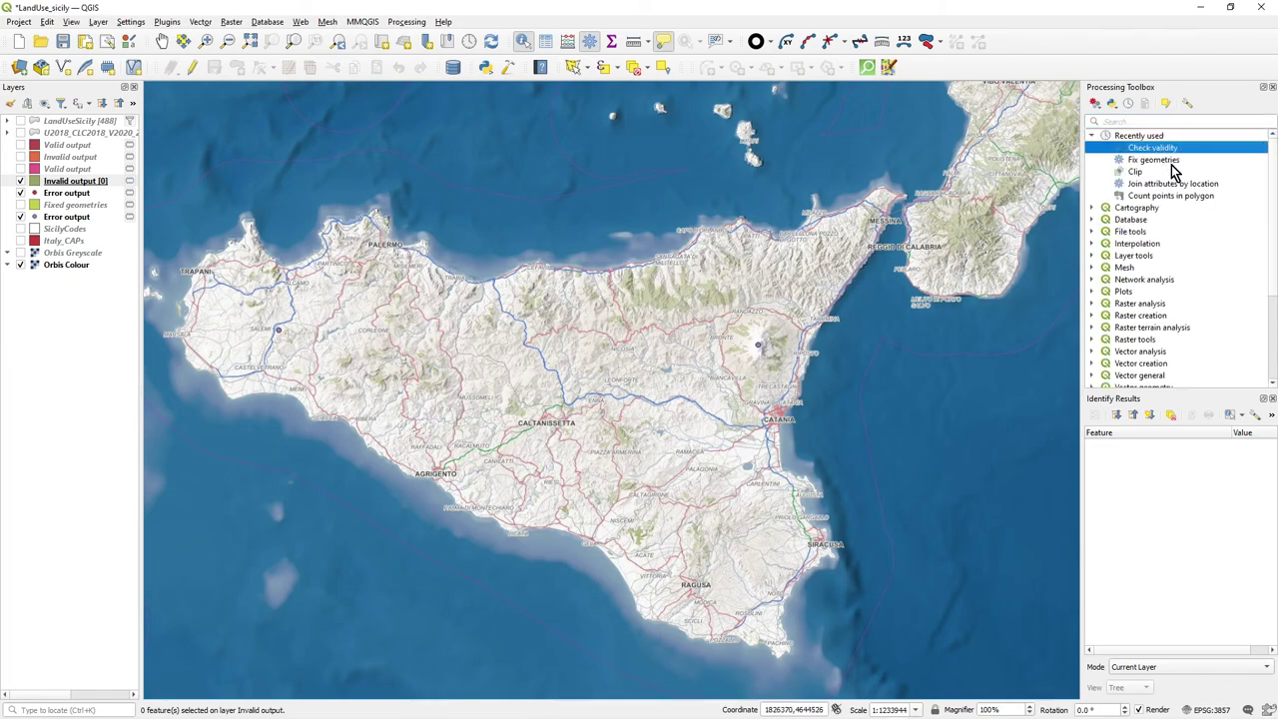
left_click(1168, 162)
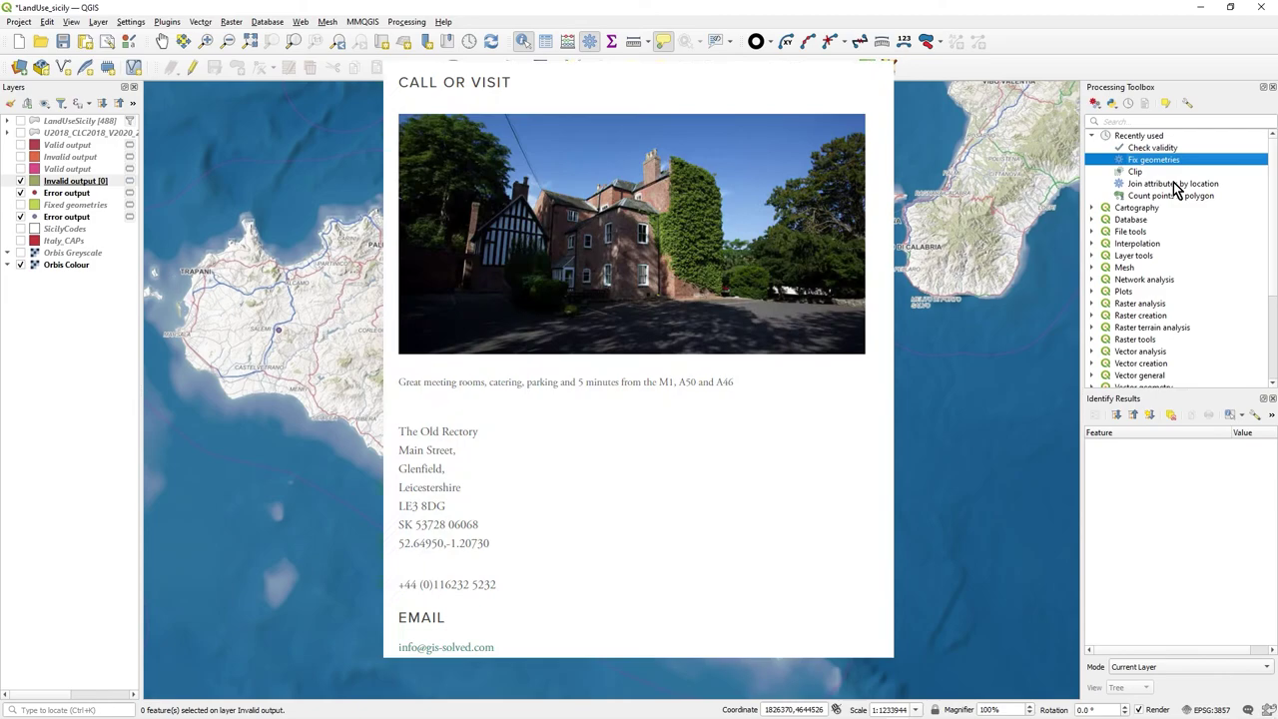